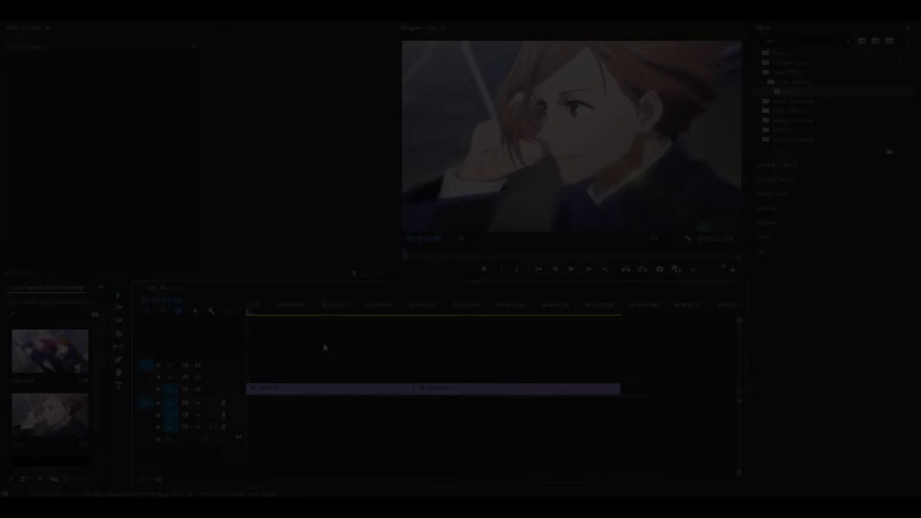
Split the first clip on V1 at frame 00:00:00:01
key(space)
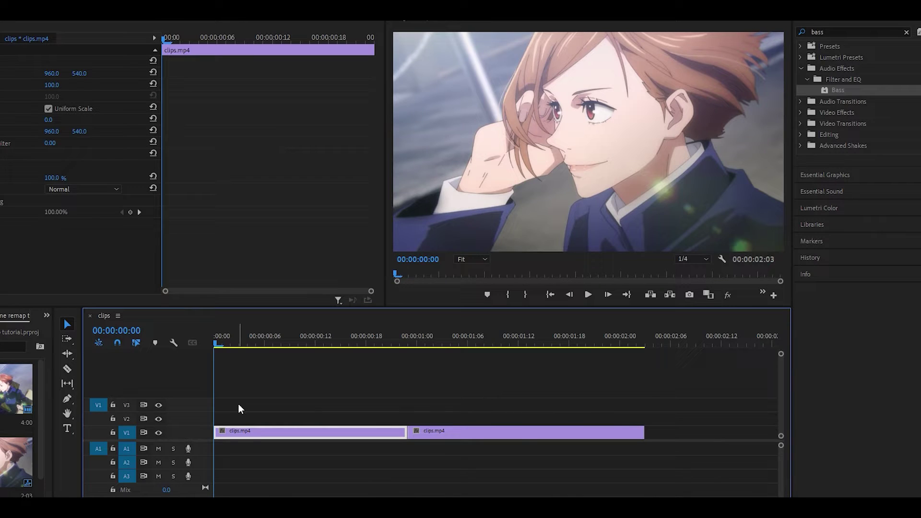
key(space)
key(equal)
key(equal)
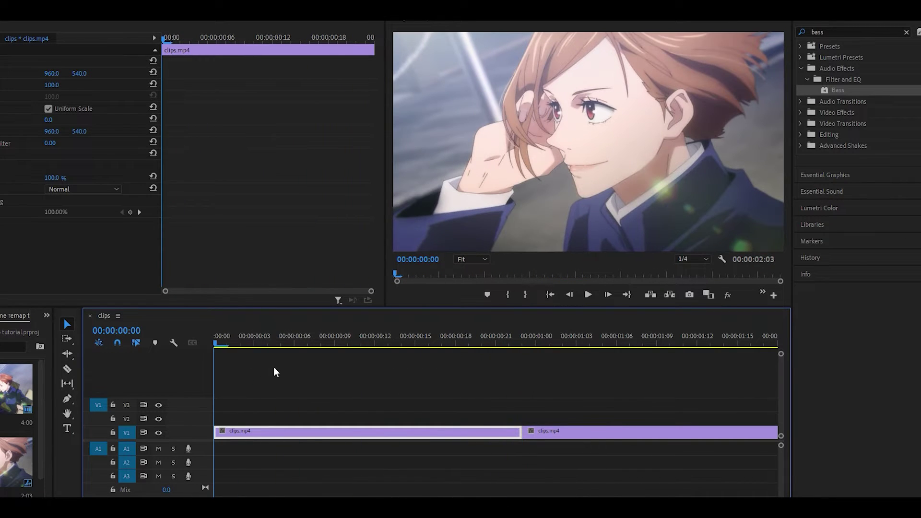
key(Right)
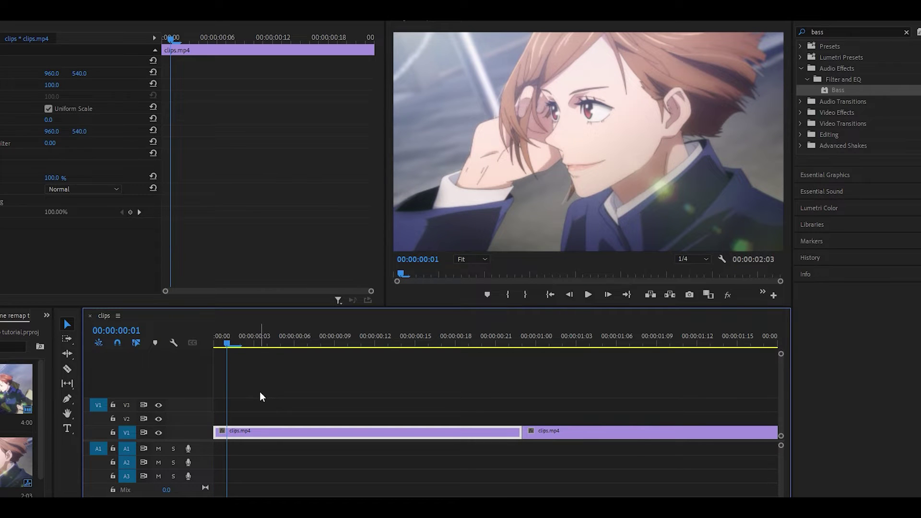
key(c)
click(228, 430)
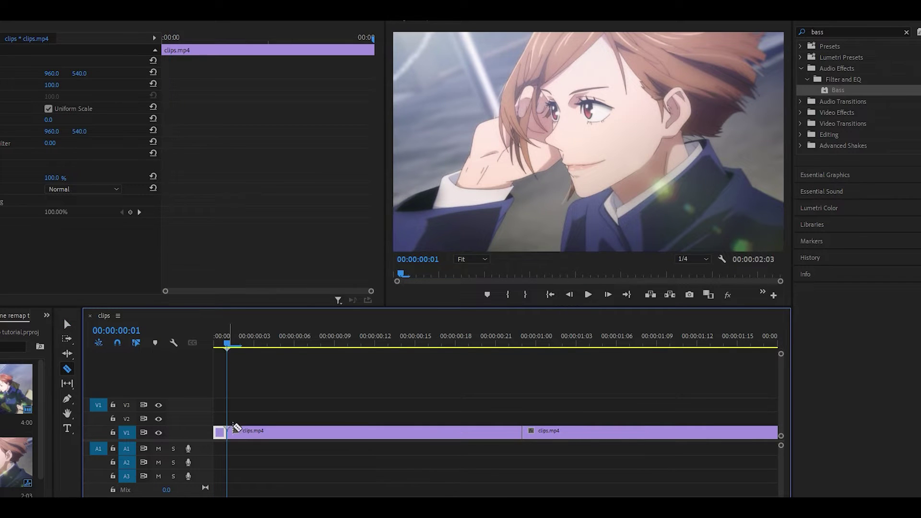
Split the rest of the first clip every two frames, starting at 00:00:00:03, up to the second clip
key(Right)
key(Right)
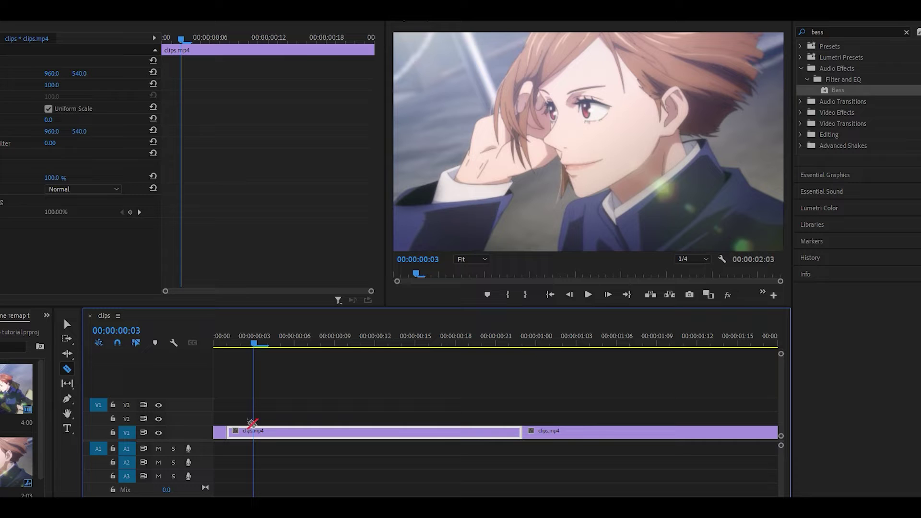
click(254, 431)
key(Right)
key(Right)
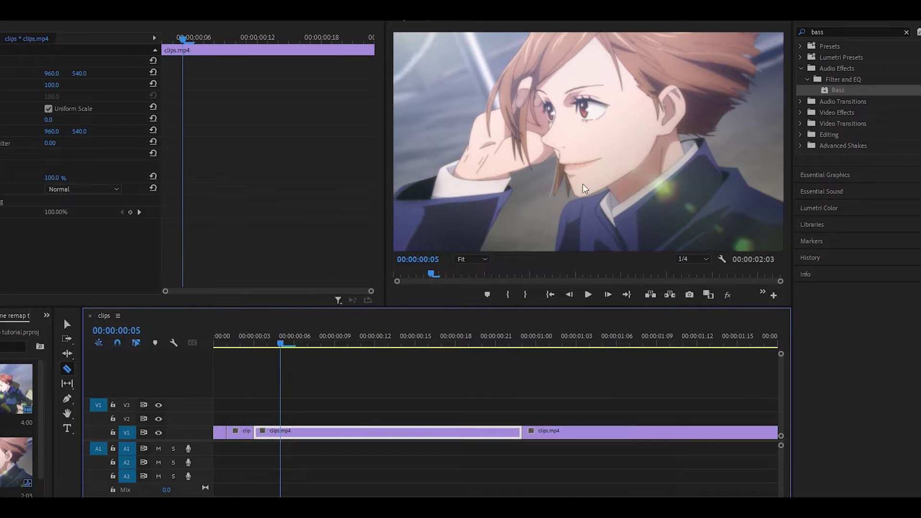
click(280, 430)
key(Right)
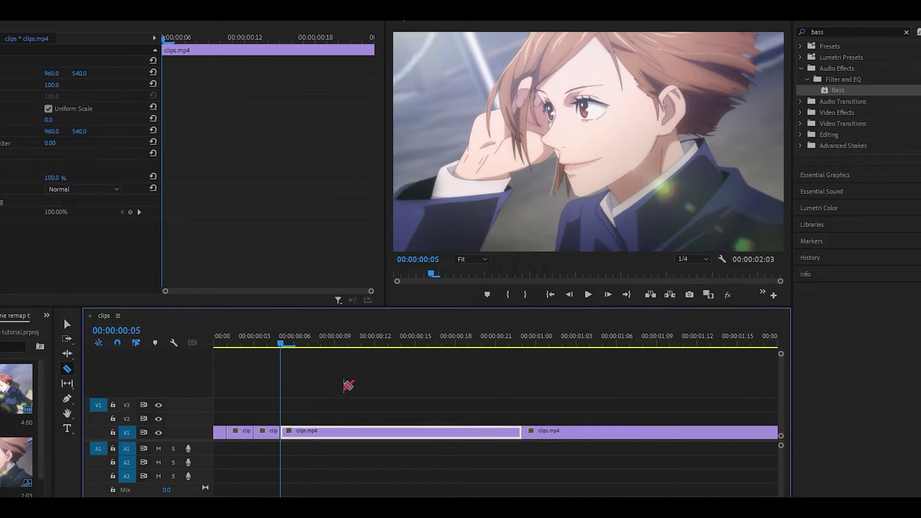
key(Right)
click(307, 430)
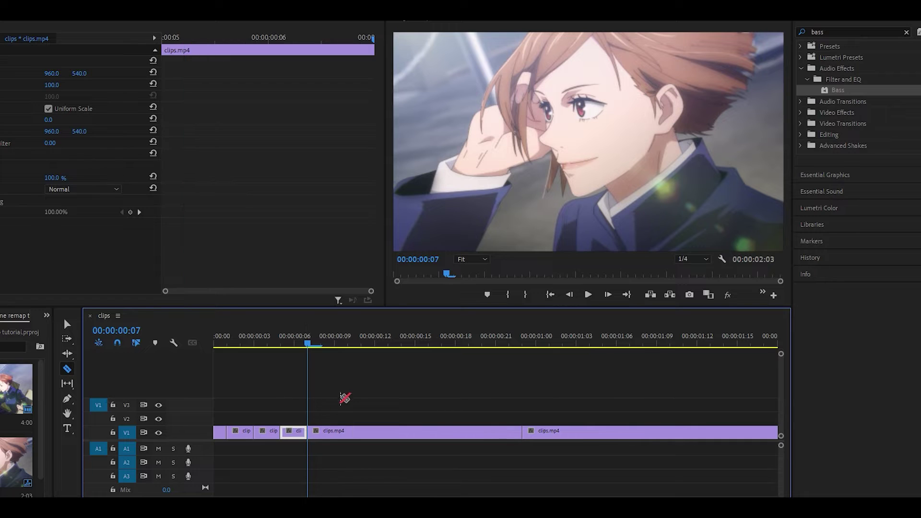
key(Right)
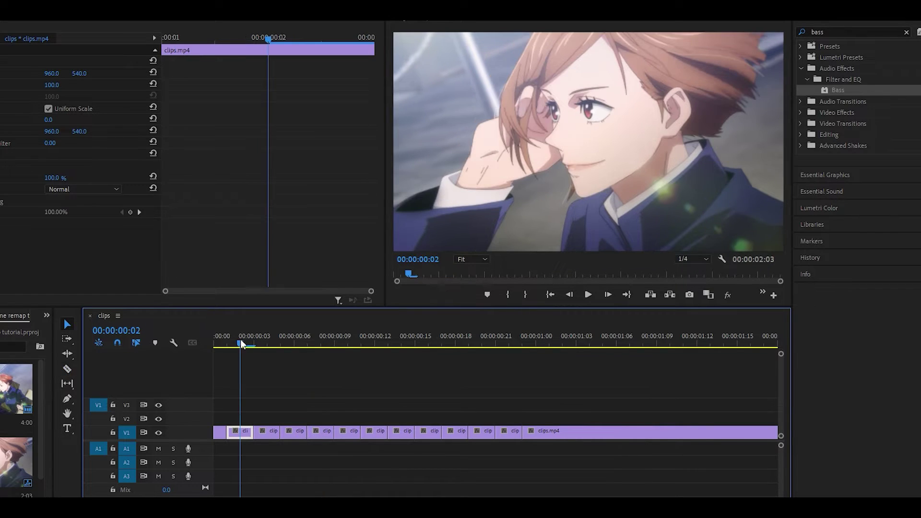
Shorten each two-frame segment of the first clip to one frame, removing the duplicate frames
mouse_move(240, 346)
mouse_down()
mouse_move(253, 347)
mouse_move(241, 347)
mouse_up()
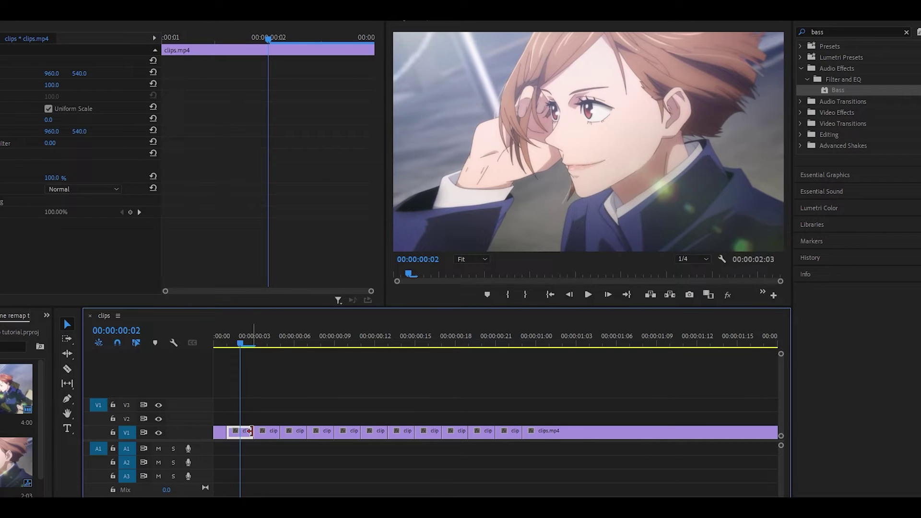
mouse_move(253, 431)
mouse_down()
mouse_move(238, 431)
mouse_move(267, 430)
mouse_up()
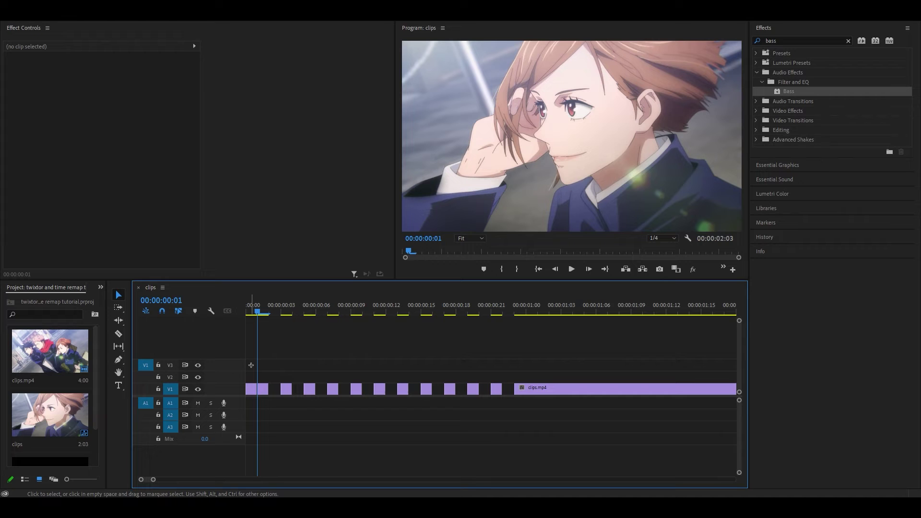
Close the gaps between the single-frame segments and remove the remaining gap before the second clip
drag(248, 360, 501, 412)
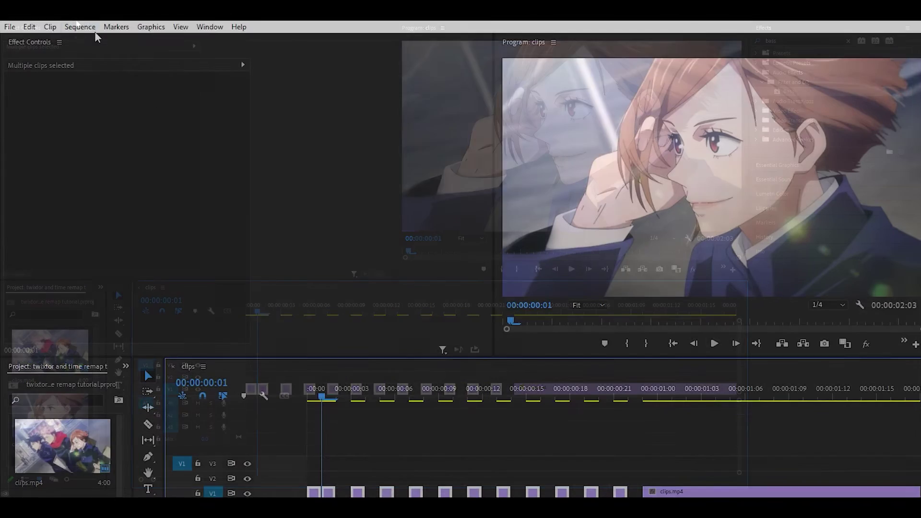
click(64, 15)
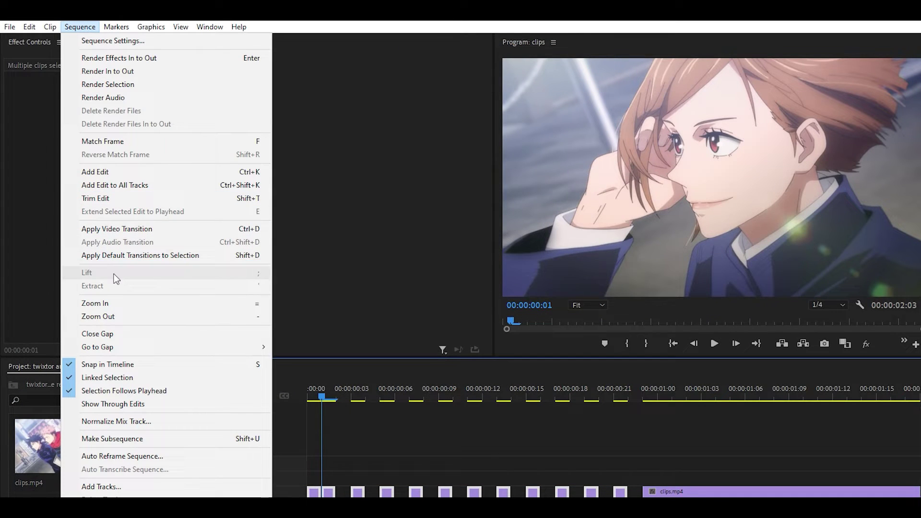
click(102, 334)
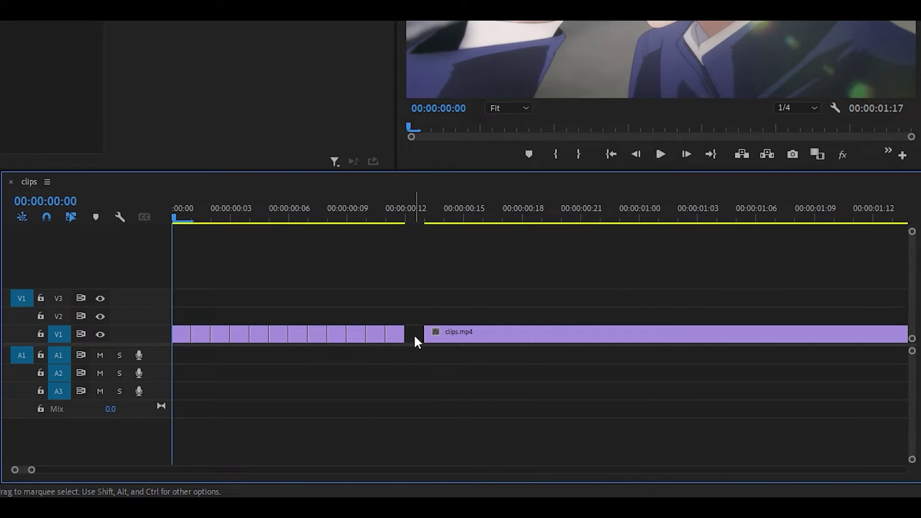
right_click(415, 335)
click(451, 346)
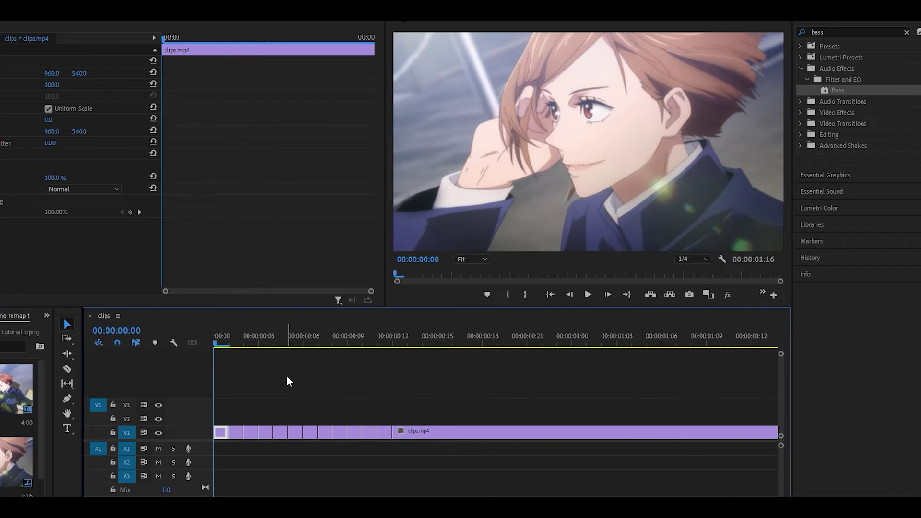
Check the joined segments frame by frame for any remaining duplicate frames
key(Right)
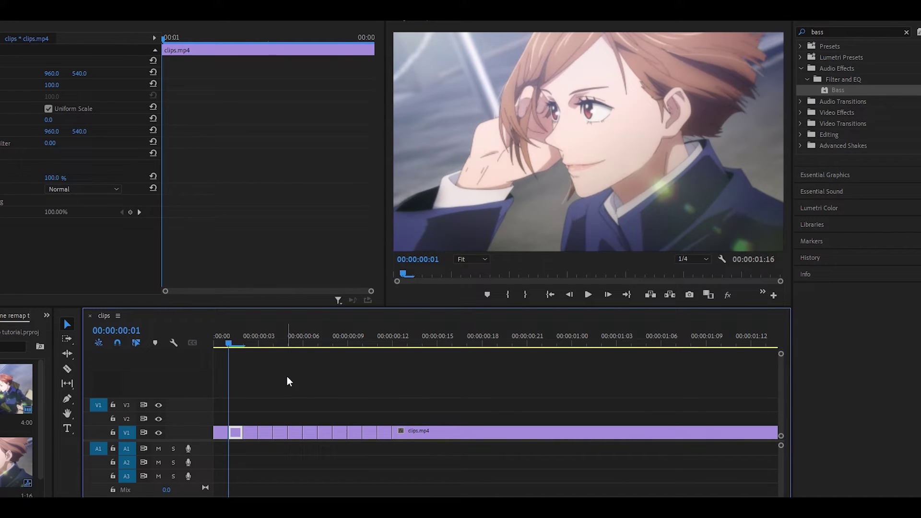
key(Left)
key(Right)
key(Right)
key(Right)
key(Right)
key(Right)
key(Right)
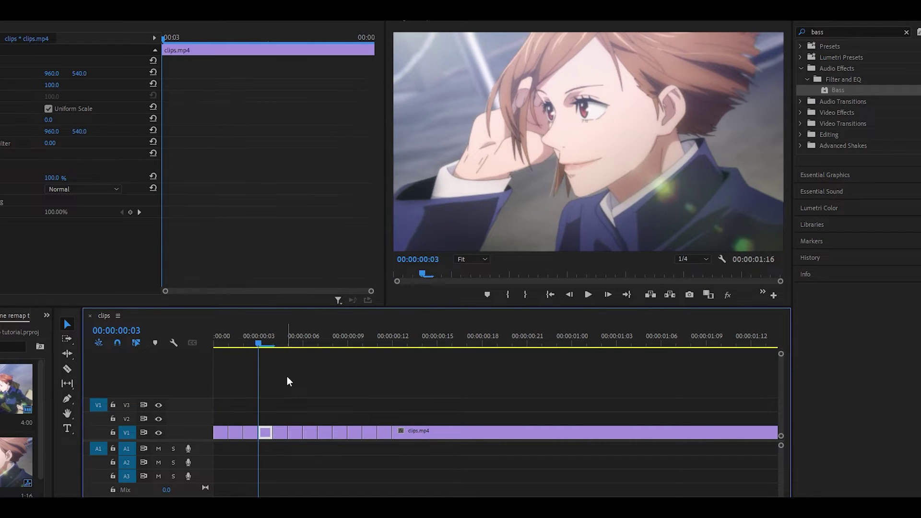
key(Right)
key(Right)
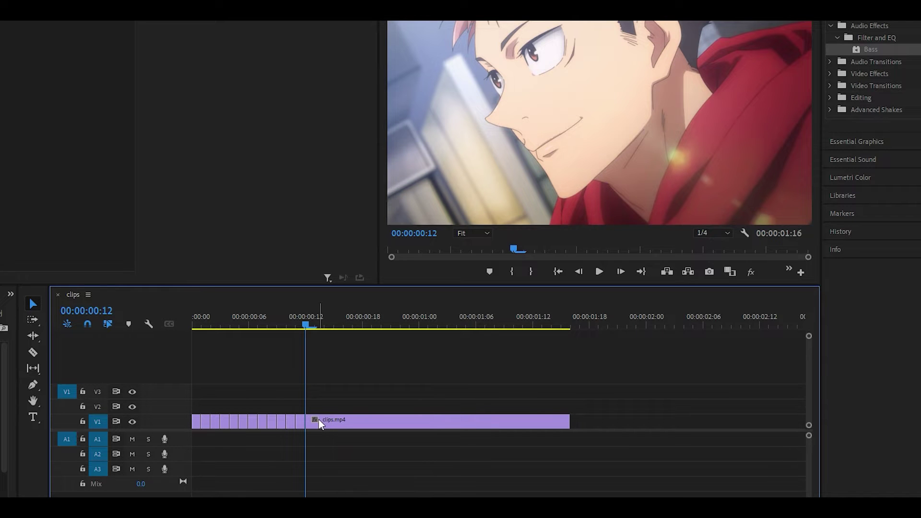
Move the second clip to about 00:00:01:09 on V1 and nest all the single-frame segments as Nested Sequence 04
drag(328, 419, 478, 424)
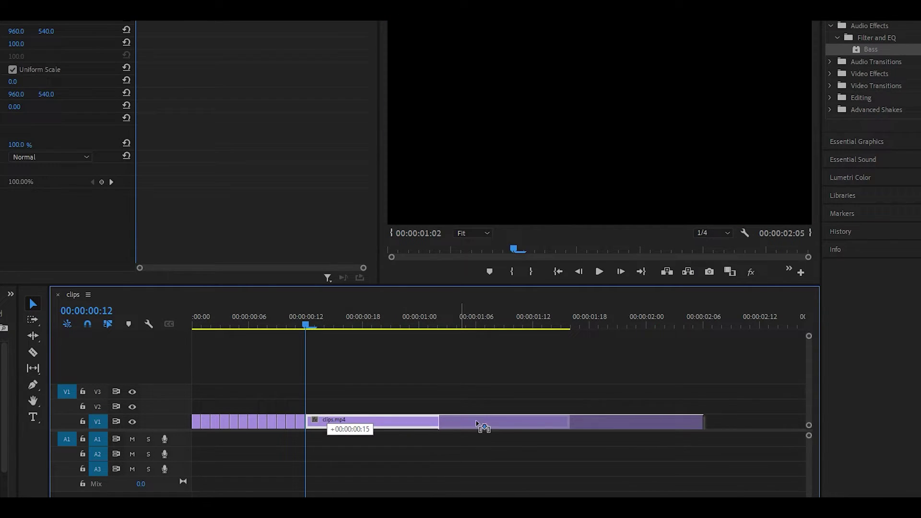
drag(477, 424, 542, 423)
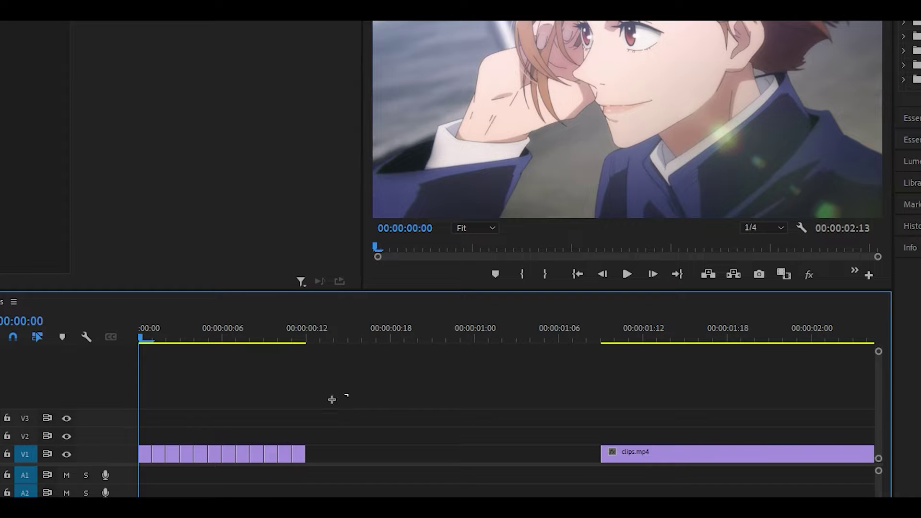
drag(346, 395, 144, 465)
right_click(190, 451)
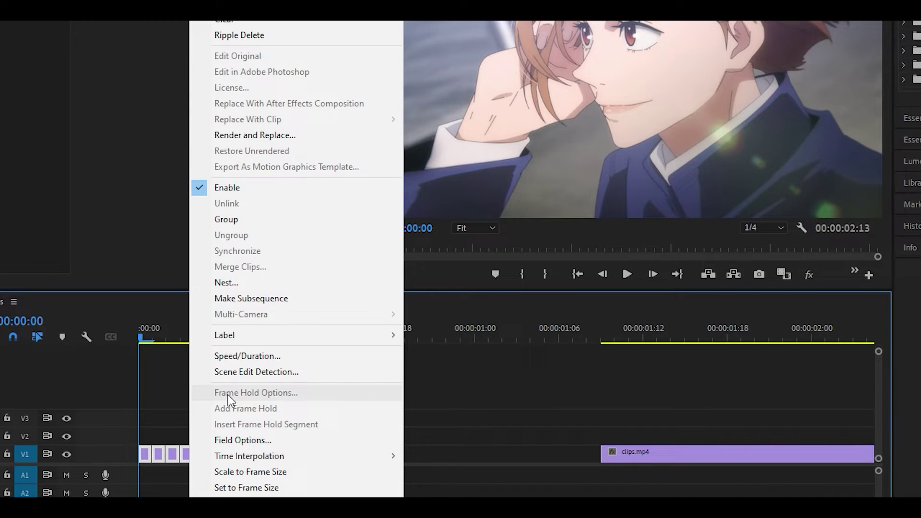
click(232, 283)
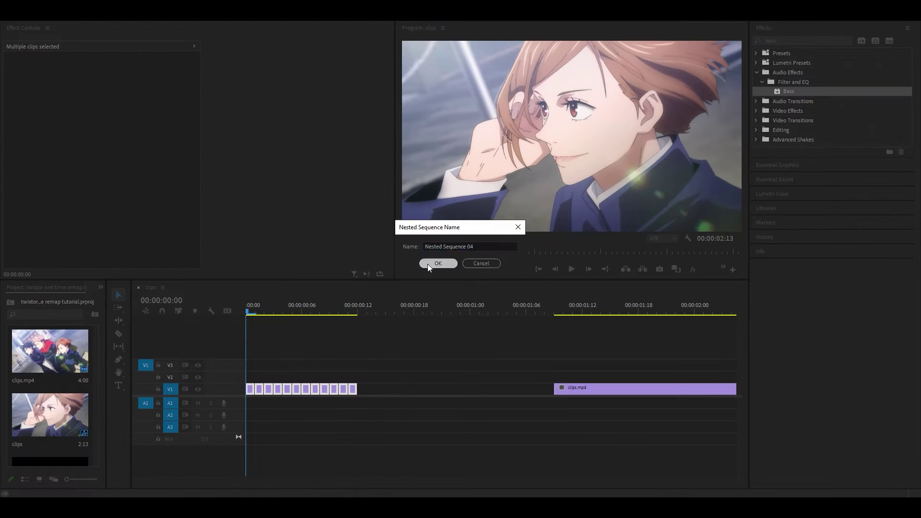
click(429, 263)
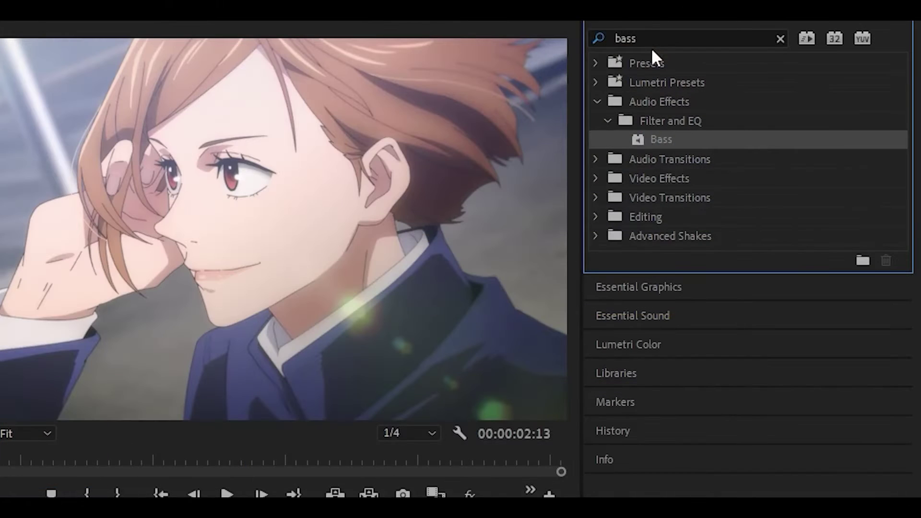
Search the effects for "twixtor pro" and apply Twixtor Pro to the nested sequence
double_click(786, 41)
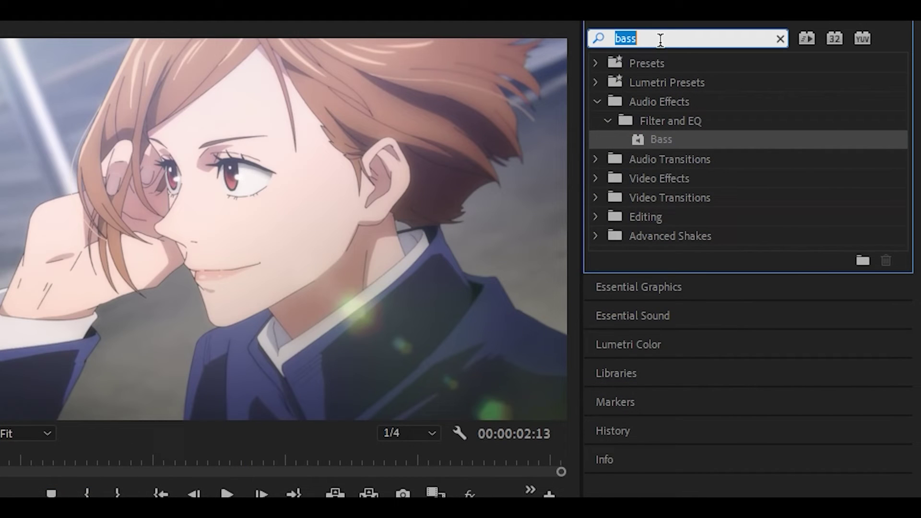
text(twixtor pro)
drag(811, 105, 813, 106)
drag(709, 181, 220, 339)
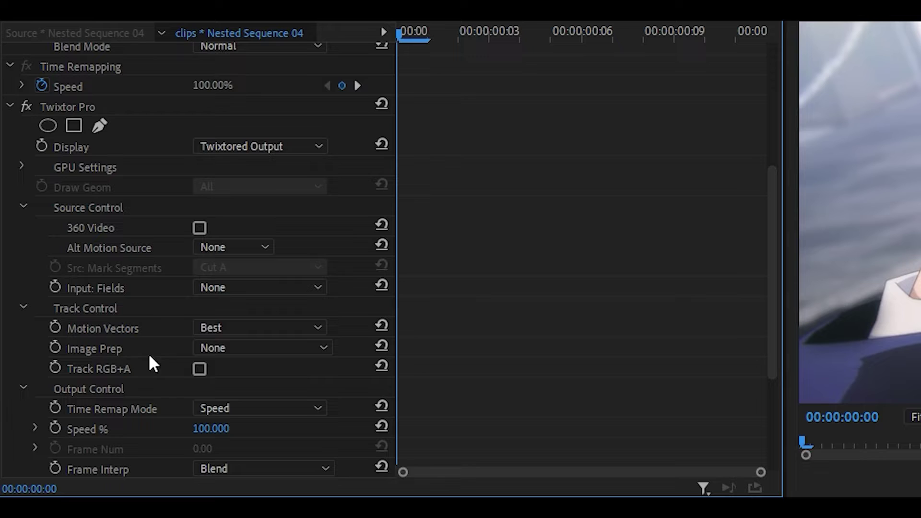
Configure Twixtor Pro with Image Prep Contrast/Edge Enhance, Frame Interp Motion Weighted Blend and Warping Forward
click(220, 347)
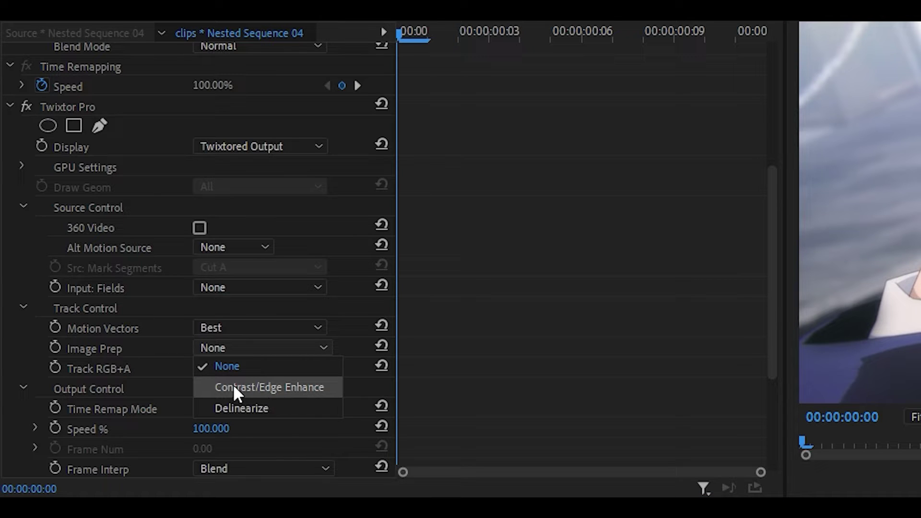
click(287, 390)
scroll(122, 379, down, 4)
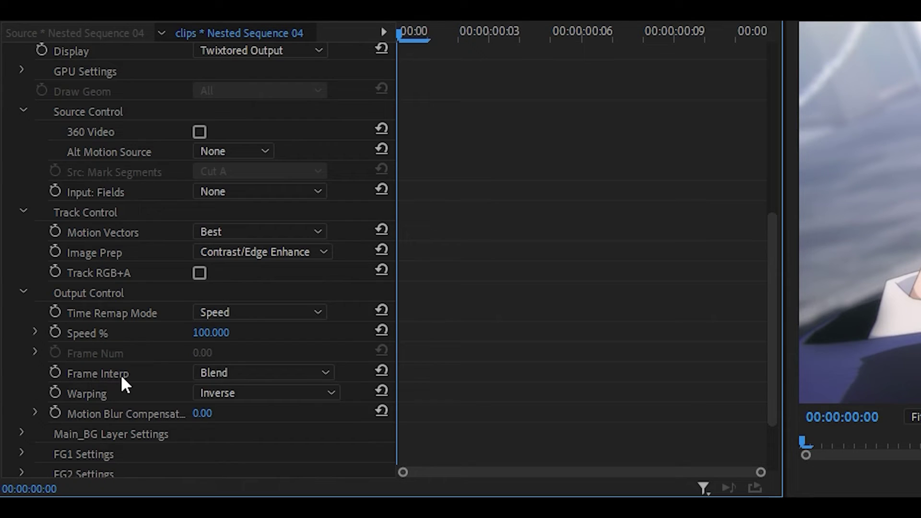
click(230, 373)
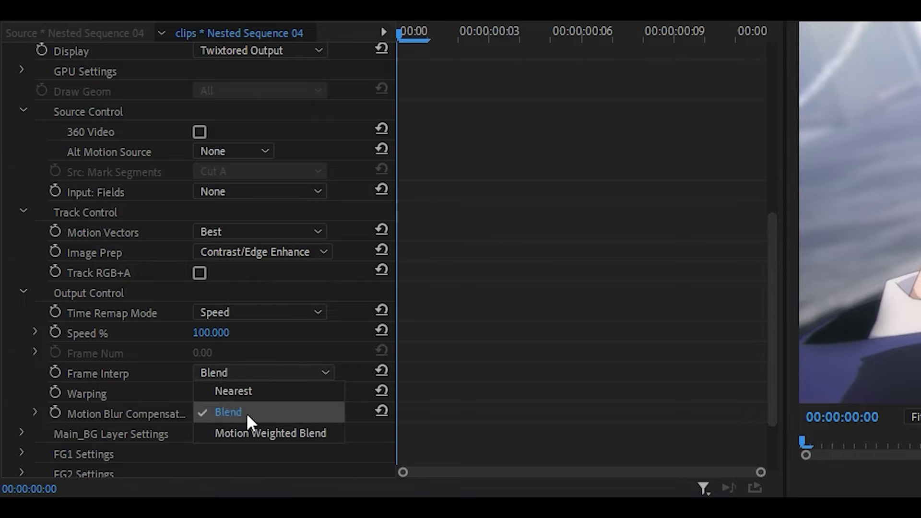
click(263, 433)
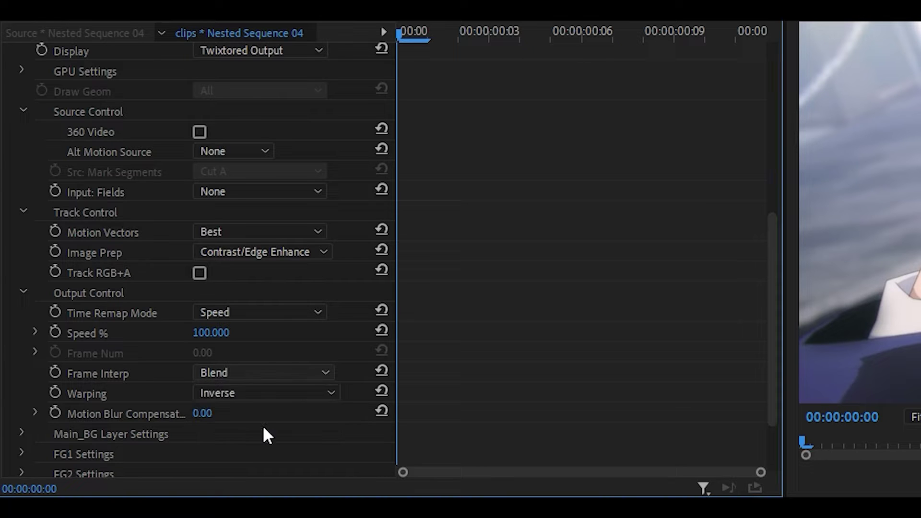
click(238, 395)
click(250, 451)
Set Twixtor Pro's Main_BG Sensitivity to 100
scroll(250, 451, down, 4)
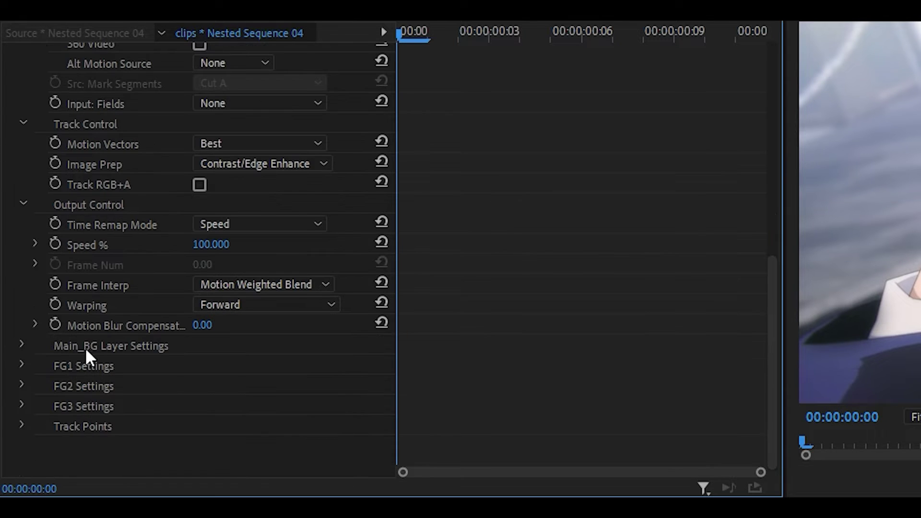
click(21, 342)
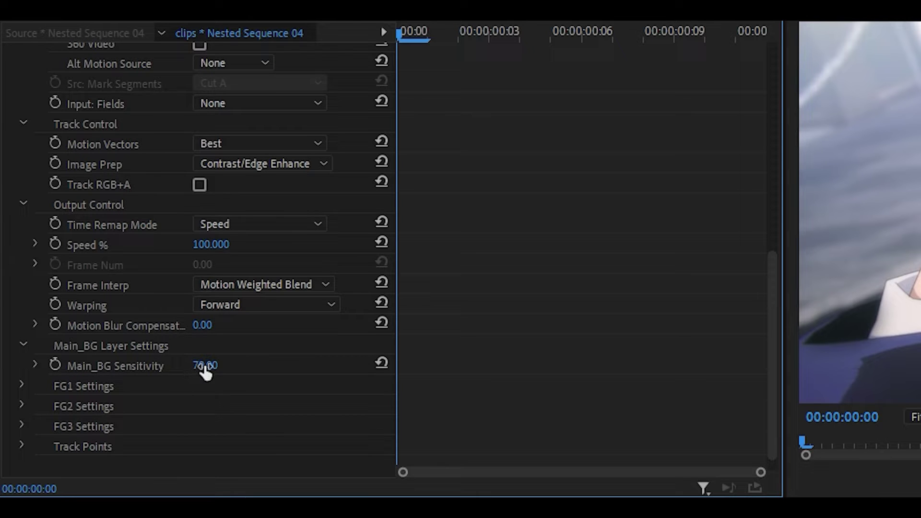
drag(205, 372, 220, 371)
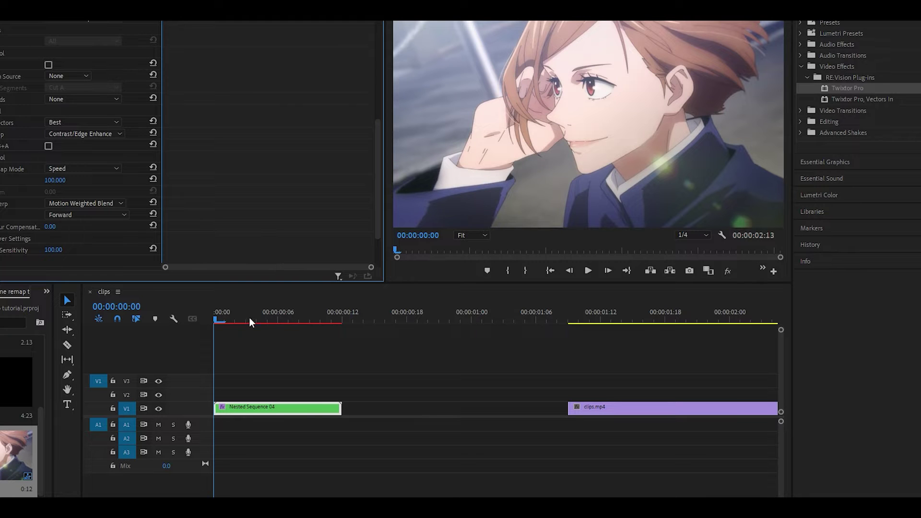
Preview the playback of the nested sequence with Twixtor Pro applied
drag(230, 311, 340, 313)
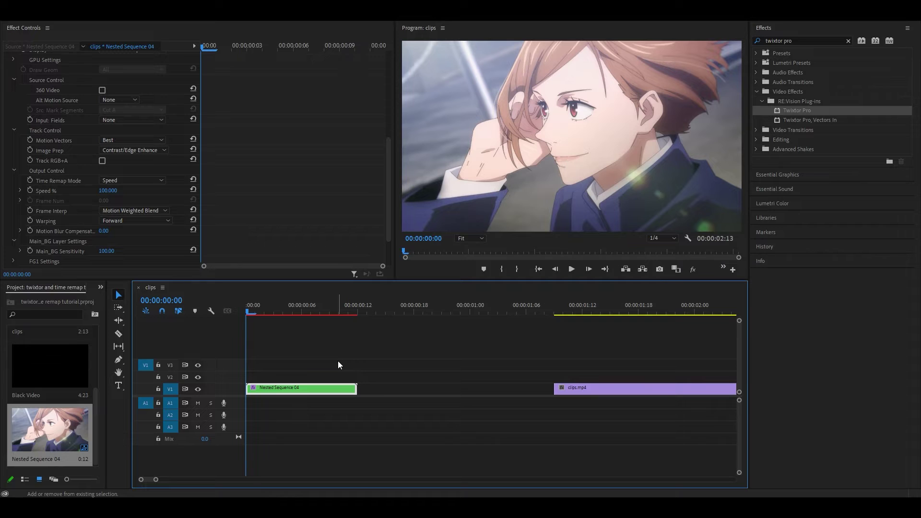
key(space)
key(space)
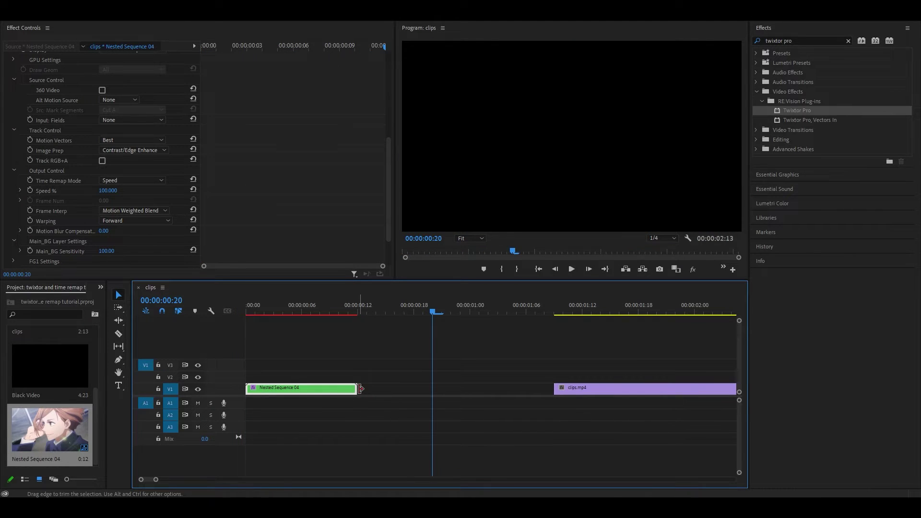
Try to extend the end of the nested sequence to about 00:00:00:20
drag(359, 388, 434, 388)
click(310, 387)
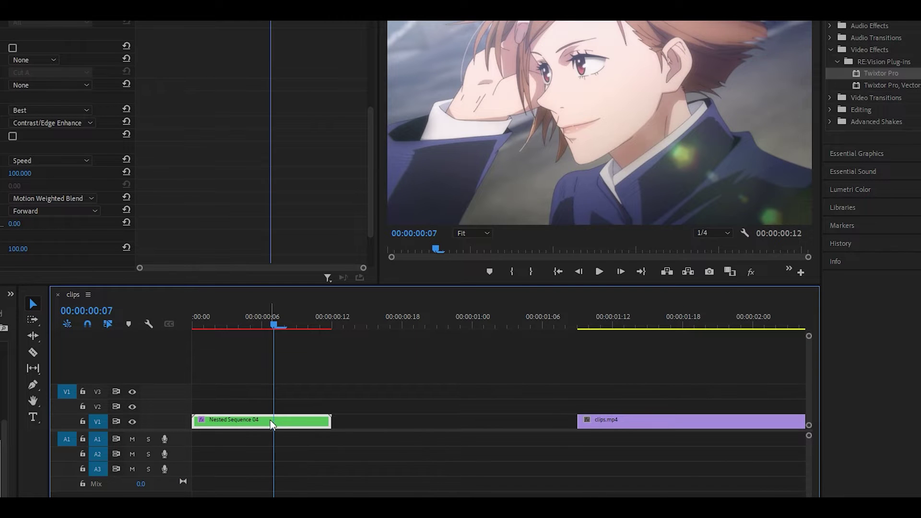
Open Nested Sequence 04 to edit its individual frames
double_click(268, 421)
double_click(267, 422)
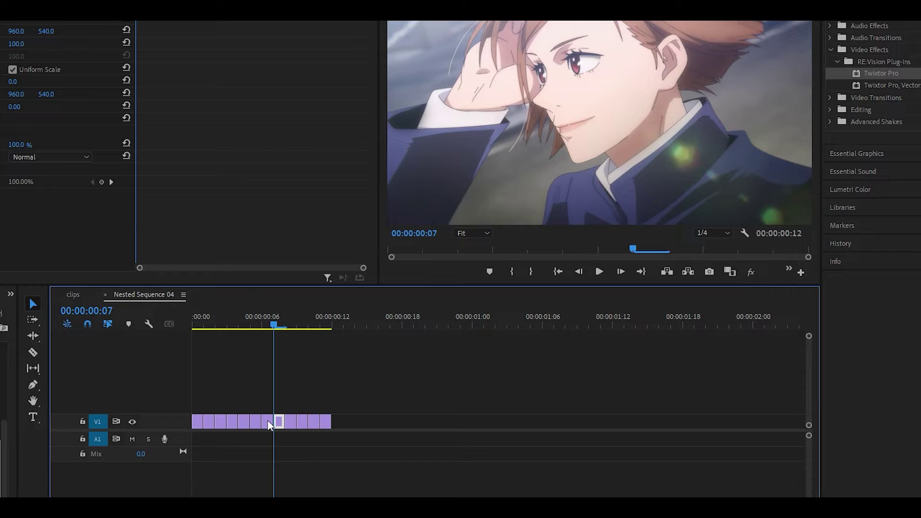
key(minus)
key(minus)
drag(267, 421, 569, 402)
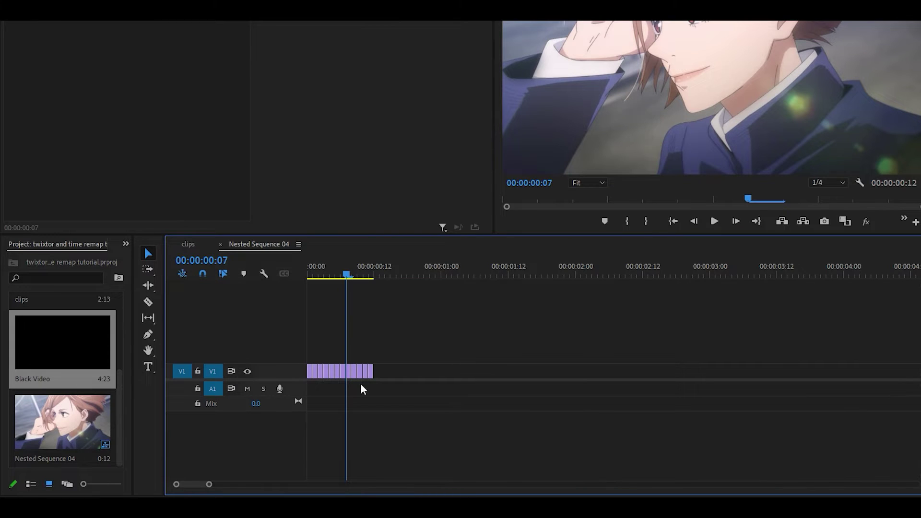
Create a 1920 × 1080 black video item with a 23.976 fps timebase and square pixels in the project
right_click(99, 264)
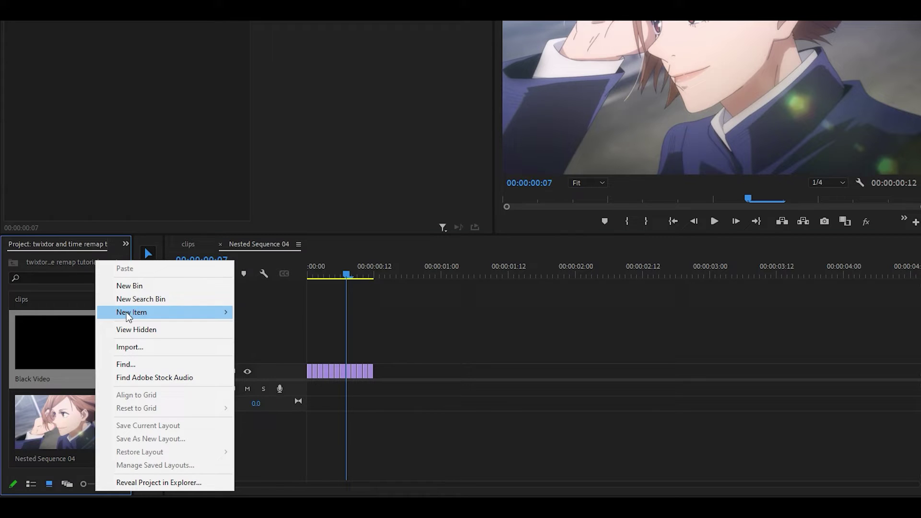
mouse_move(125, 311)
click(273, 378)
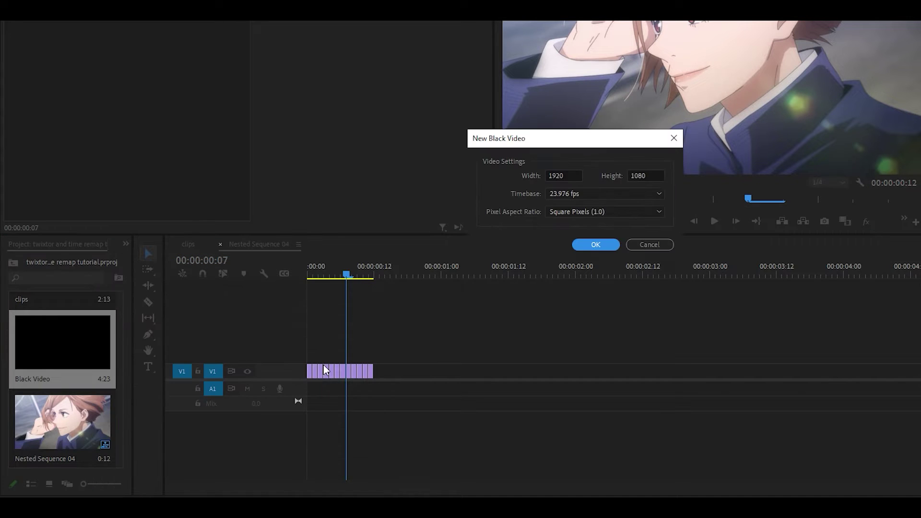
click(599, 245)
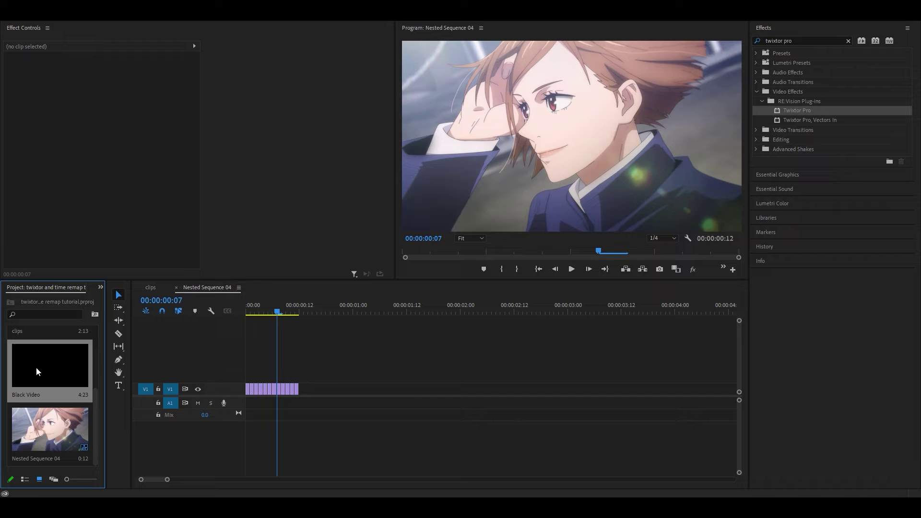
Place the Black Video directly after the last frame on V1 of Nested Sequence 04 and close that sequence
drag(46, 344, 392, 362)
drag(314, 381, 310, 391)
drag(574, 313, 604, 314)
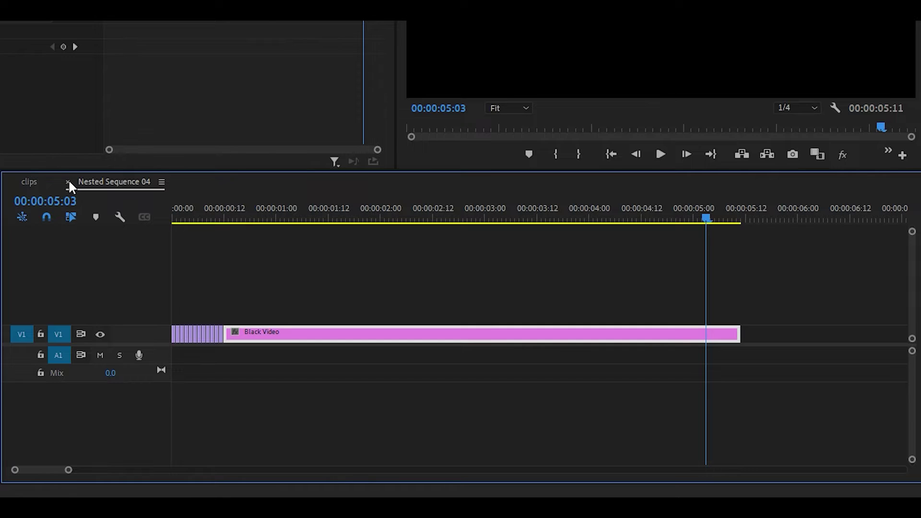
click(67, 182)
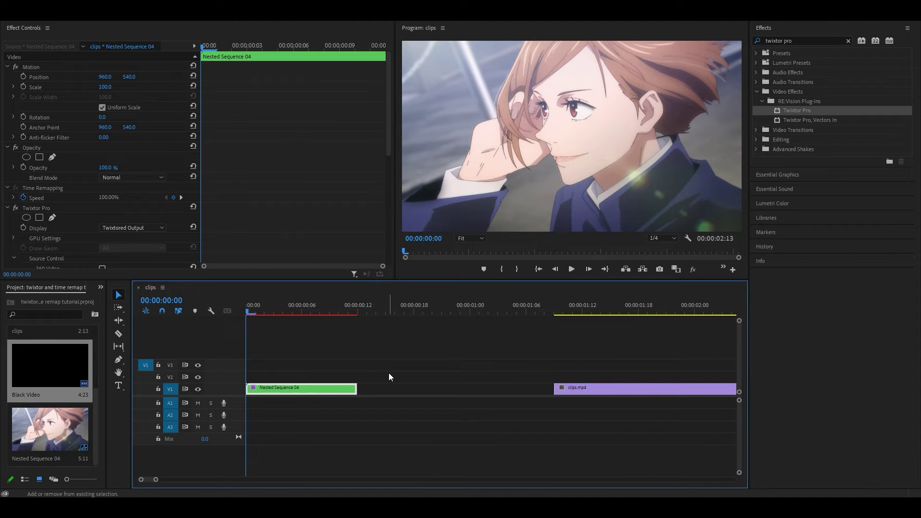
Extend the end of Nested Sequence 04 in the clips sequence to 00:00:00:20
key(shift+Right)
key(shift+Right)
key(shift+Right)
key(shift+Right)
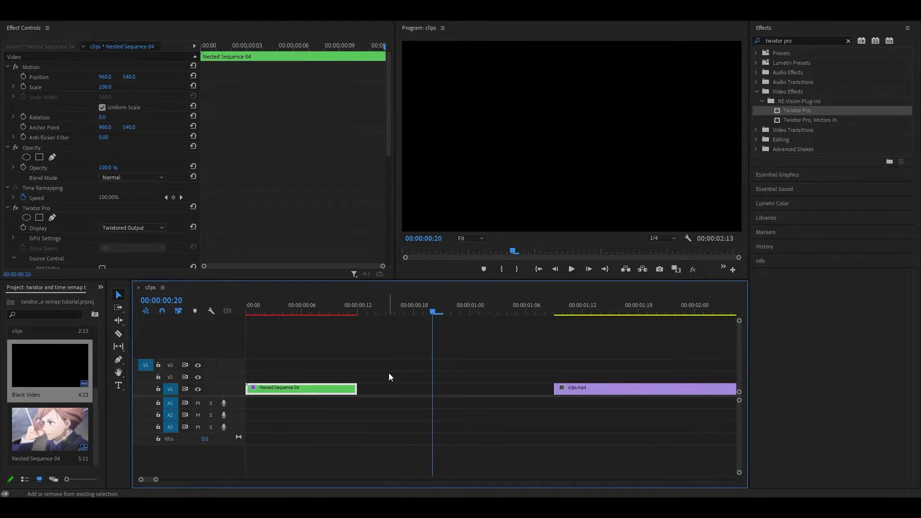
drag(357, 389, 431, 389)
drag(331, 317, 401, 320)
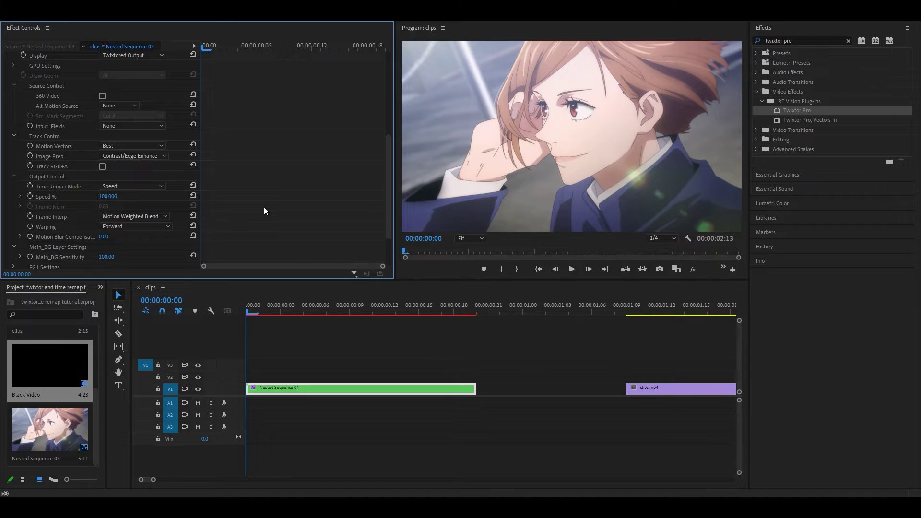
Keyframe Twixtor Pro's Speed % at 00:00:00:01 with a value of 250
key(Right)
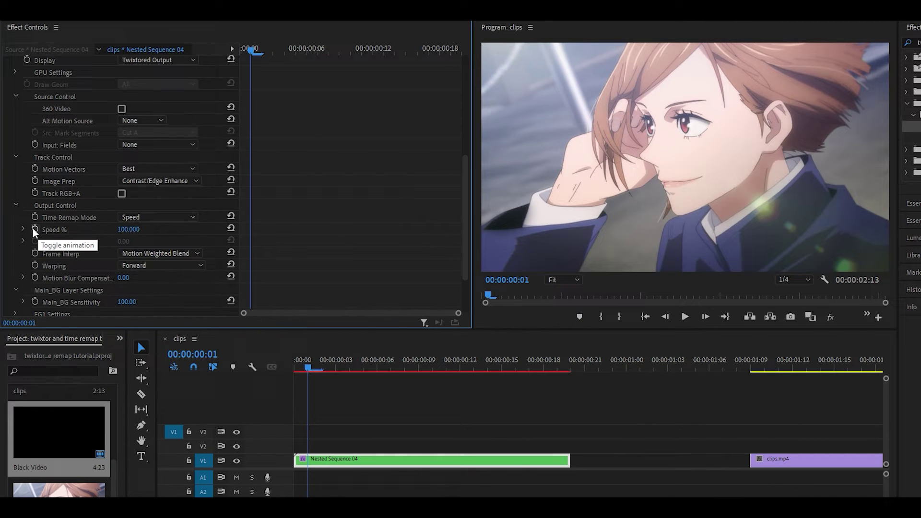
click(34, 229)
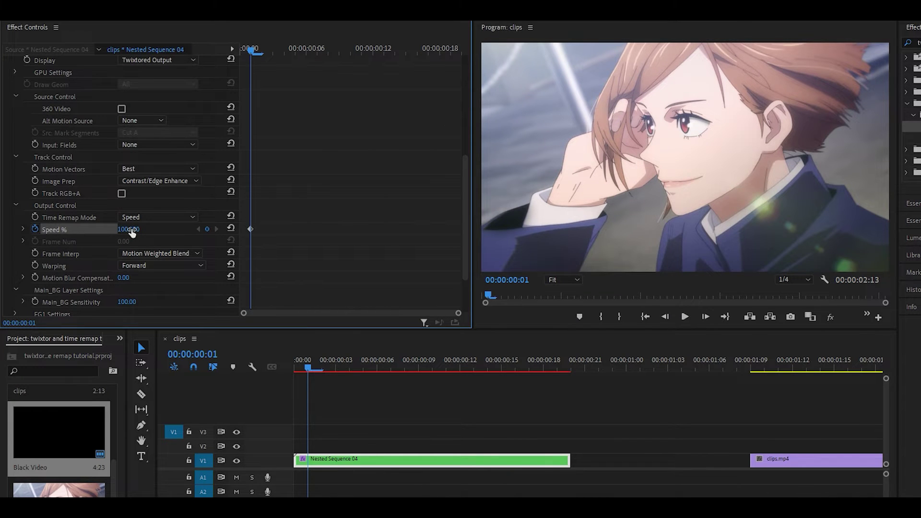
click(132, 230)
text(250)
key(Return)
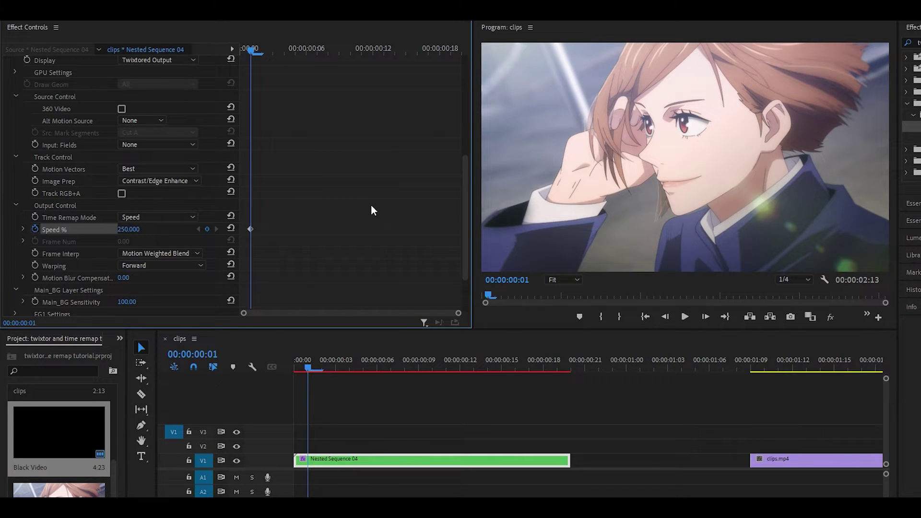
Add a Speed % keyframe of 4 at 00:00:00:10
key(space)
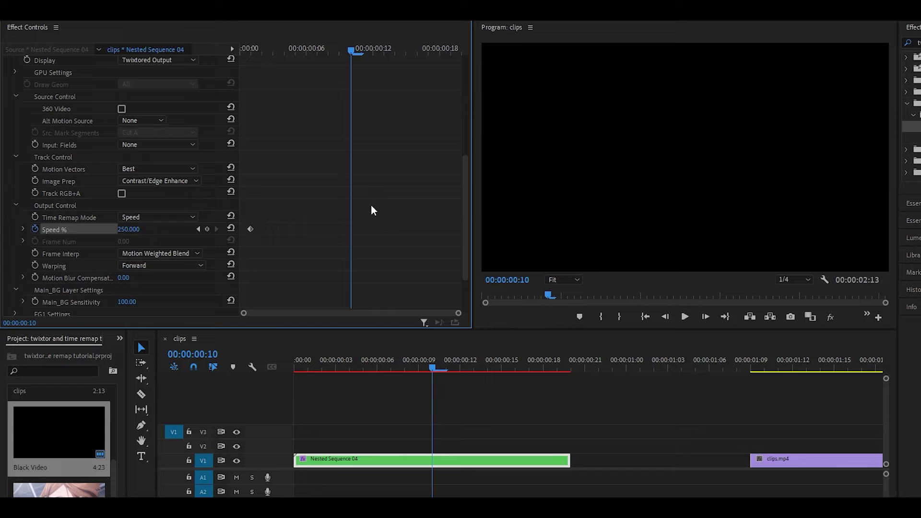
click(129, 230)
text(4)
key(Return)
scroll(350, 163, down, 1)
Expand the Speed % graph and lengthen the incoming velocity handle of the 00:00:00:10 keyframe toward the first keyframe
drag(349, 51, 295, 55)
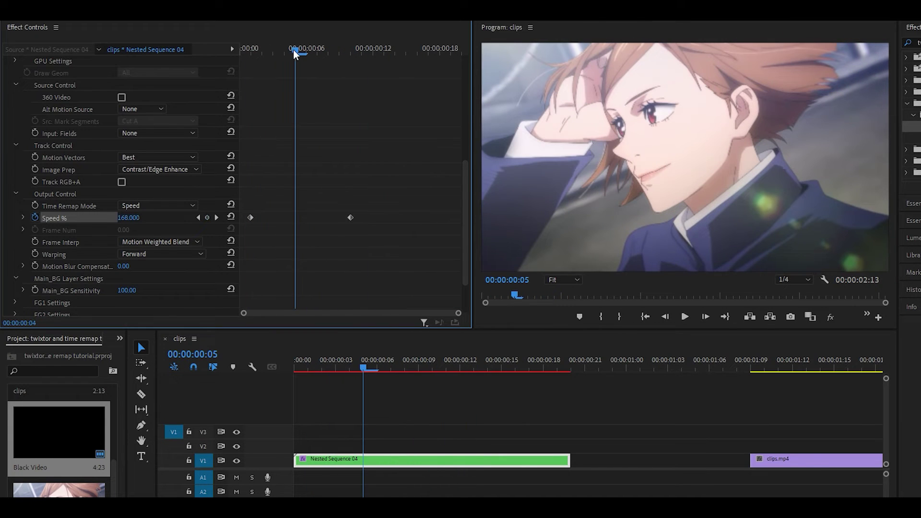
click(23, 218)
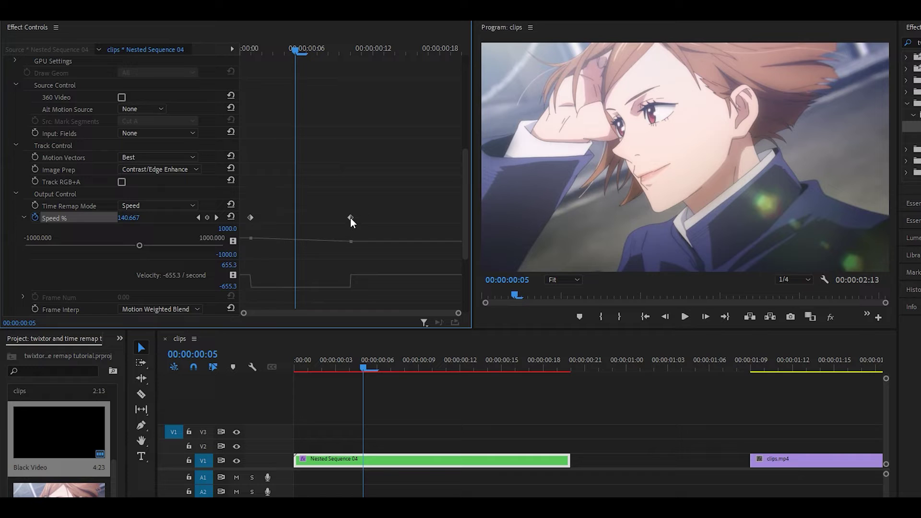
scroll(376, 192, down, 2)
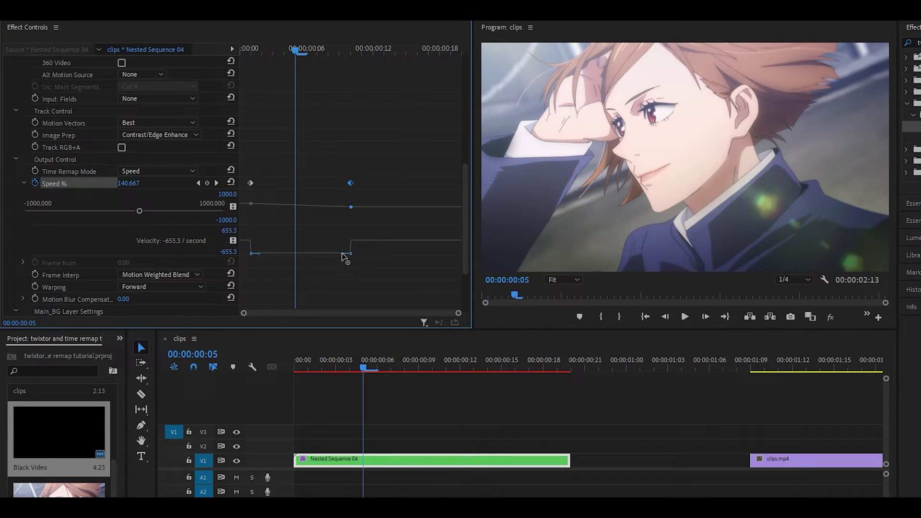
drag(345, 258, 268, 244)
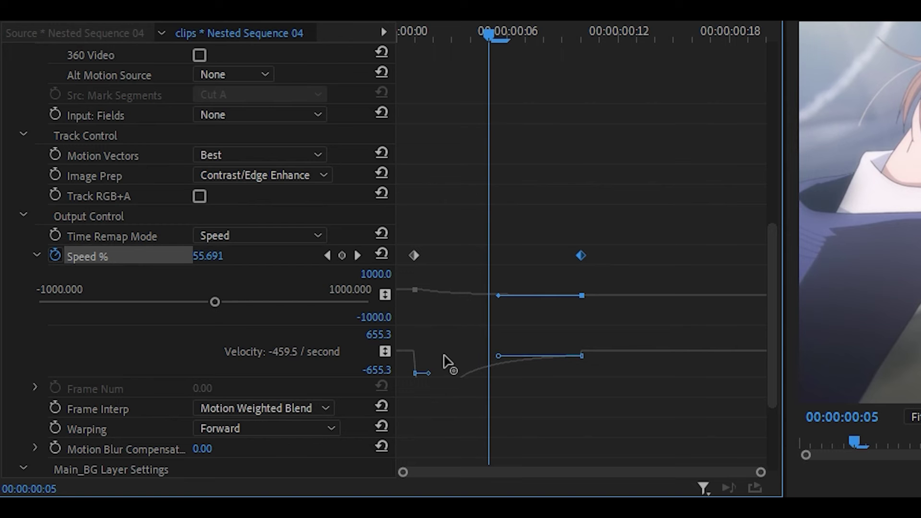
drag(444, 356, 317, 358)
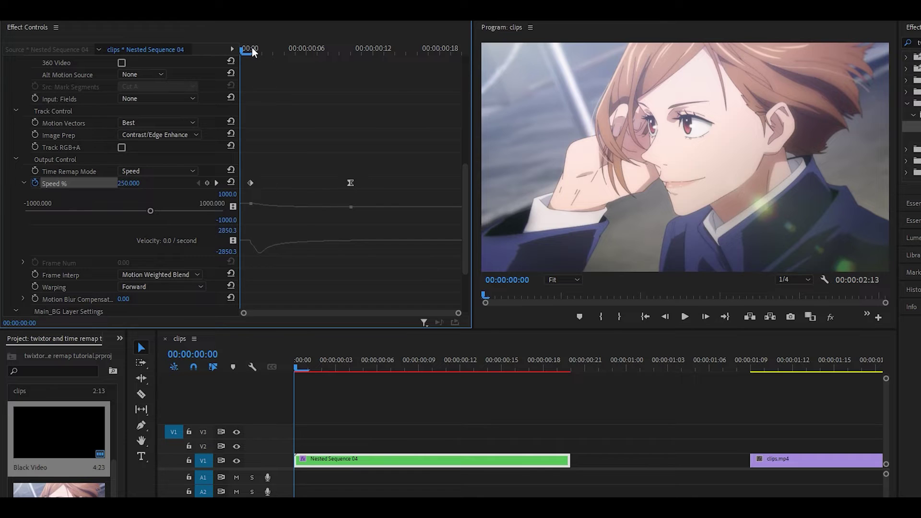
Preview the eased slowdown from the start of the clip
key(space)
drag(255, 50, 194, 53)
key(space)
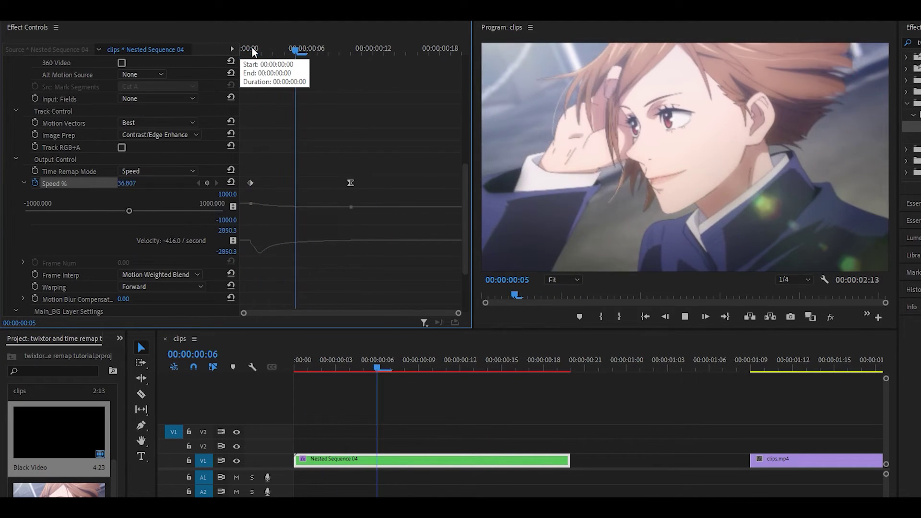
key(space)
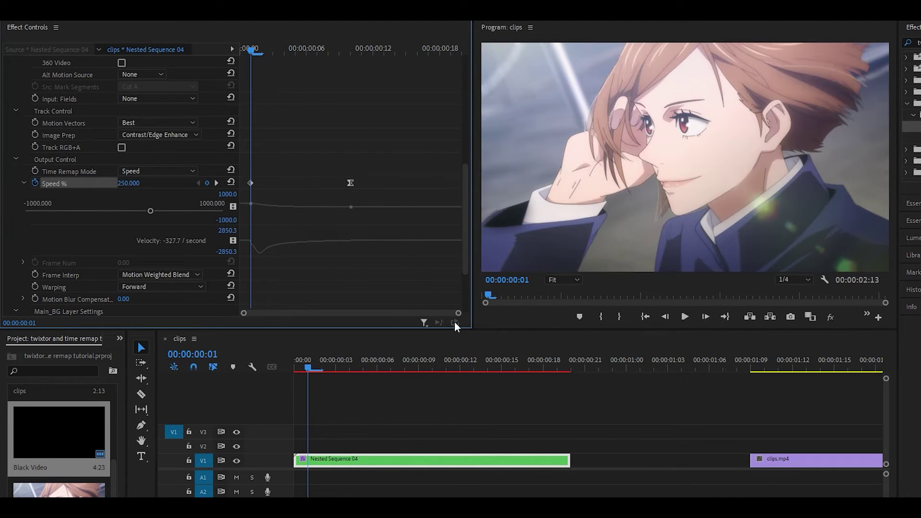
Add a Speed % keyframe of 125 on the nested clip's last frame at 00:00:00:19
click(563, 368)
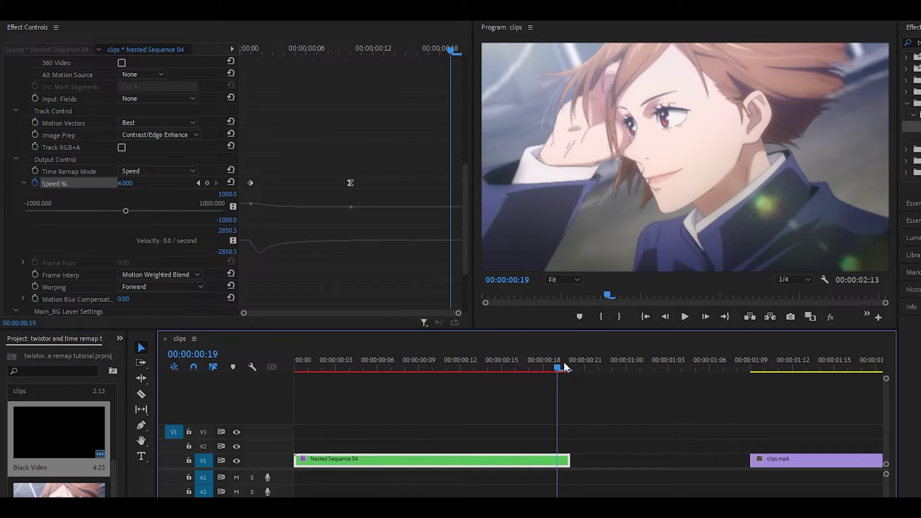
click(571, 368)
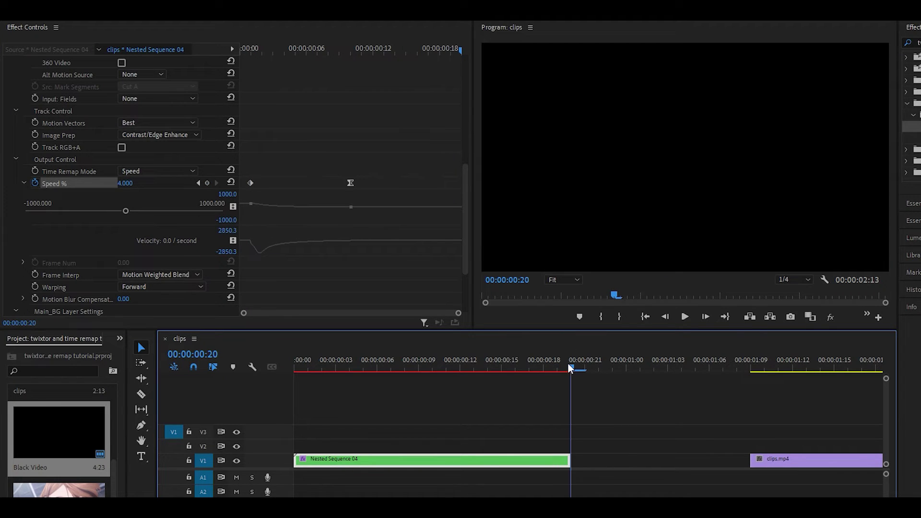
click(557, 368)
click(125, 183)
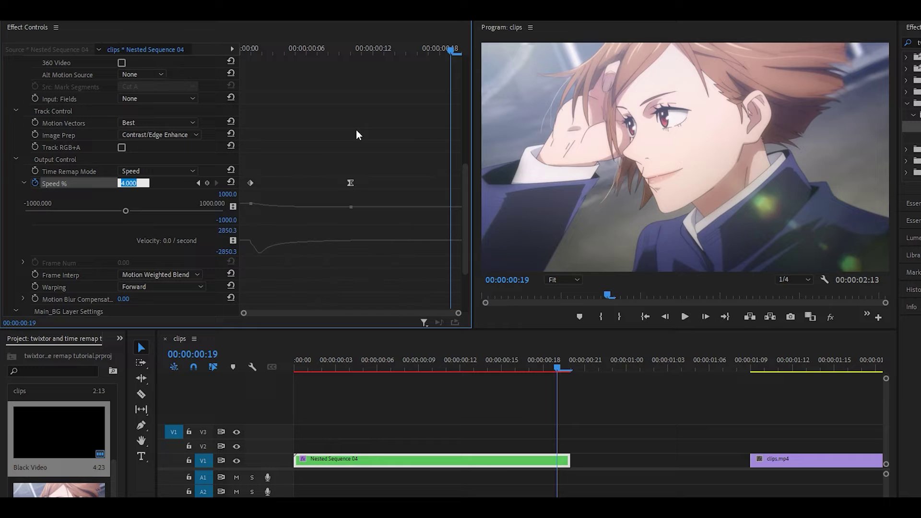
text(125)
key(Return)
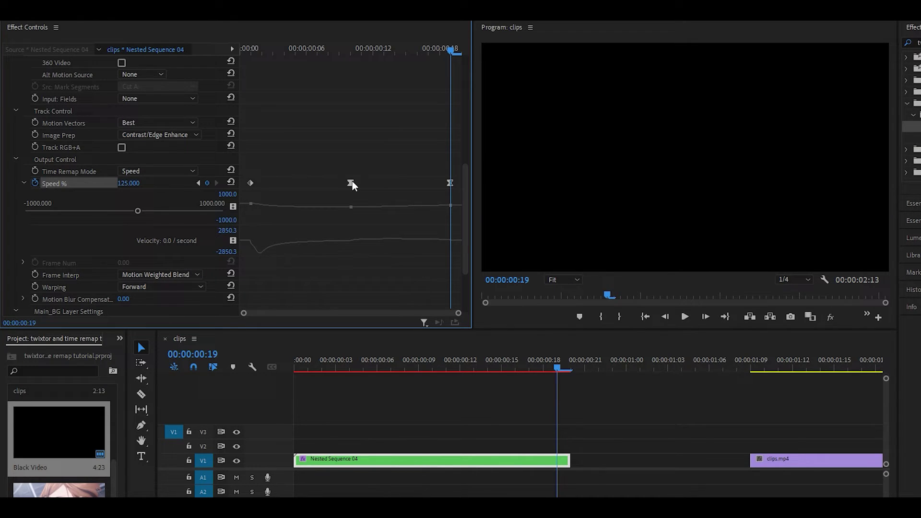
Lengthen the outgoing velocity handle of the middle Speed % keyframe toward the last keyframe
click(351, 184)
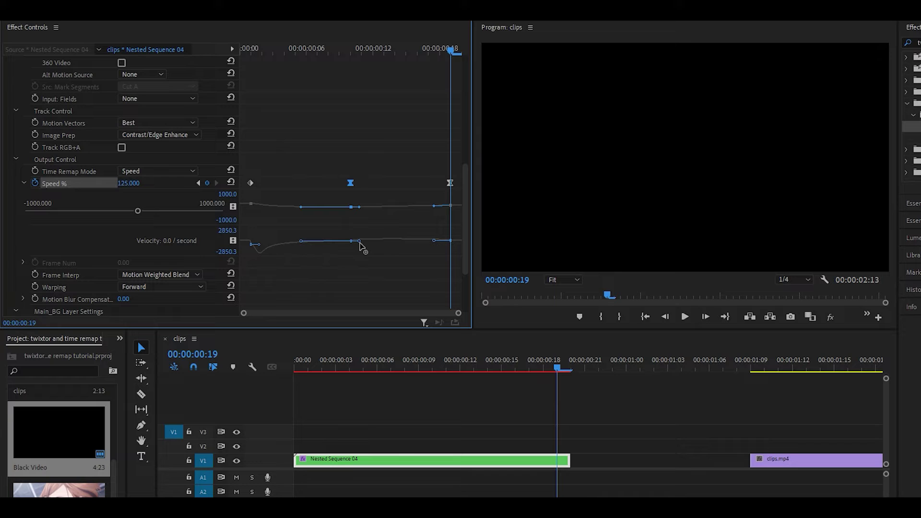
drag(361, 244, 431, 243)
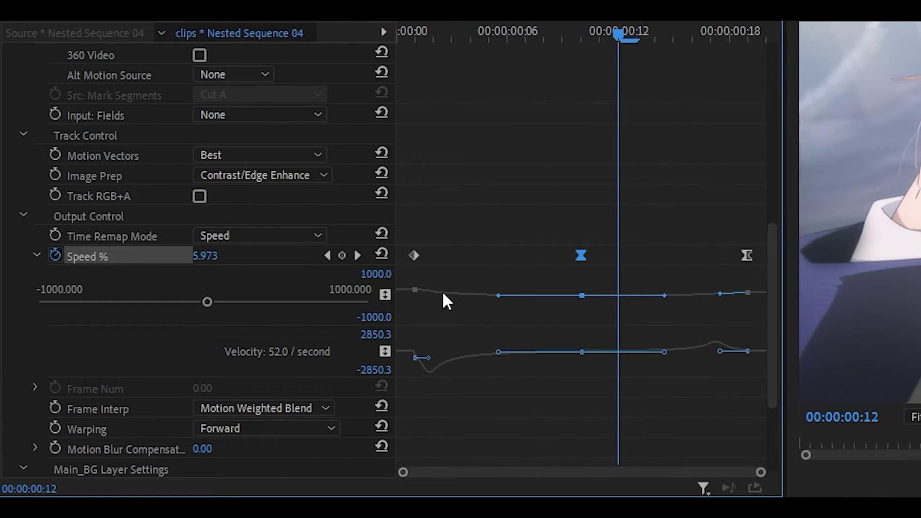
drag(402, 243, 405, 243)
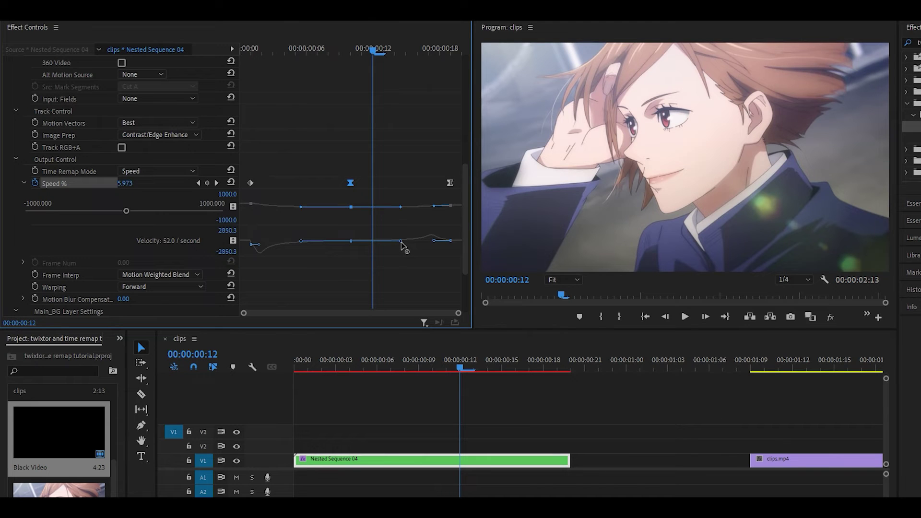
drag(401, 242, 406, 243)
Preview the full speed ramp of the nested sequence from near its start
key(space)
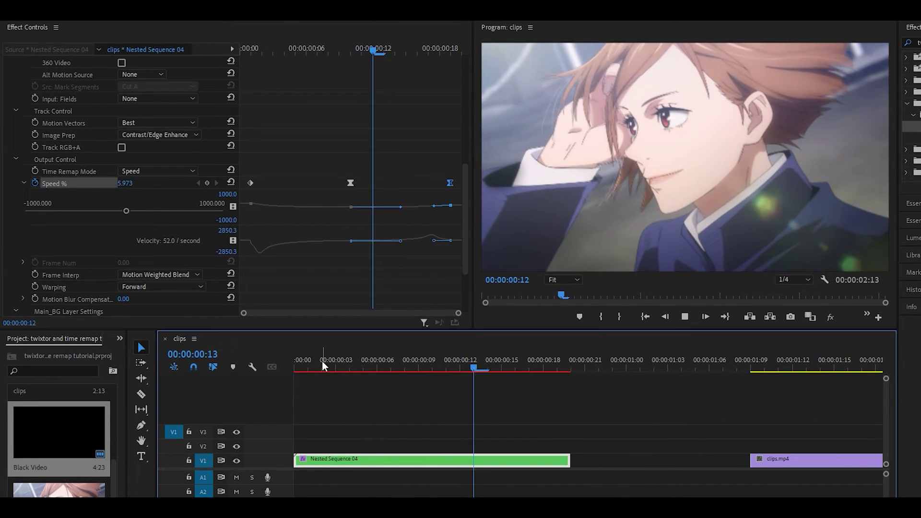
click(299, 363)
key(space)
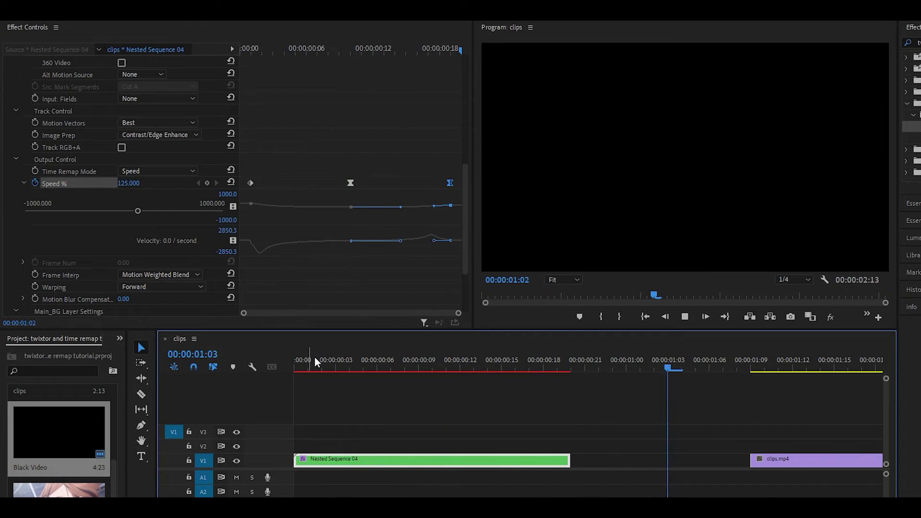
click(315, 361)
key(space)
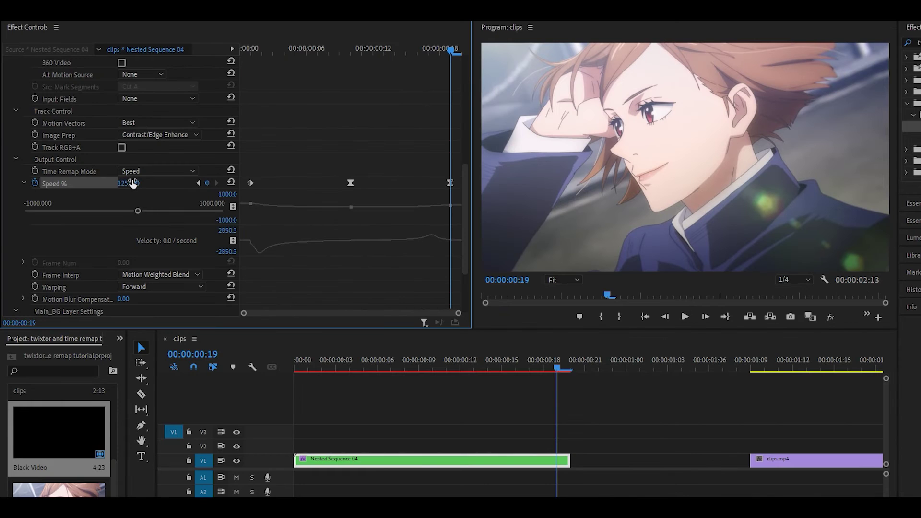
Try Speed % values such as 150 and 200 on the keyframe at 00:00:00:19
click(128, 183)
text(150)
key(Return)
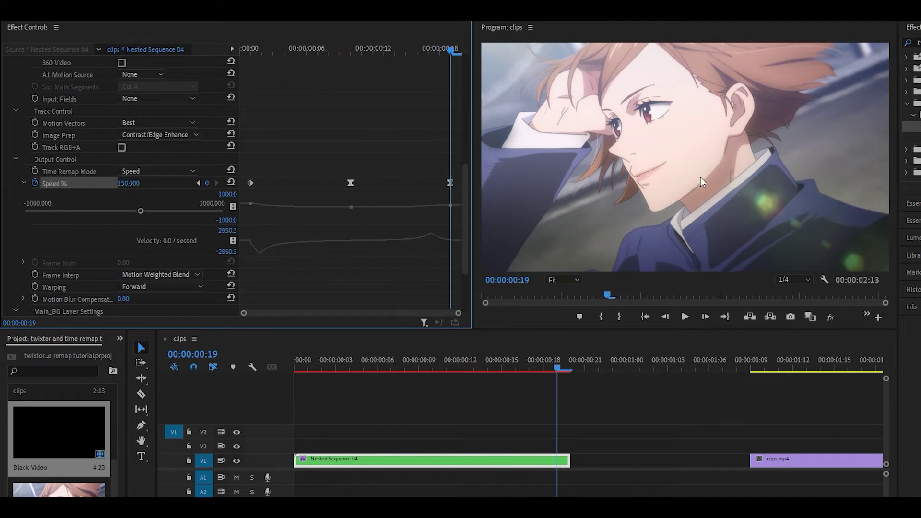
click(131, 184)
text(200)
key(Return)
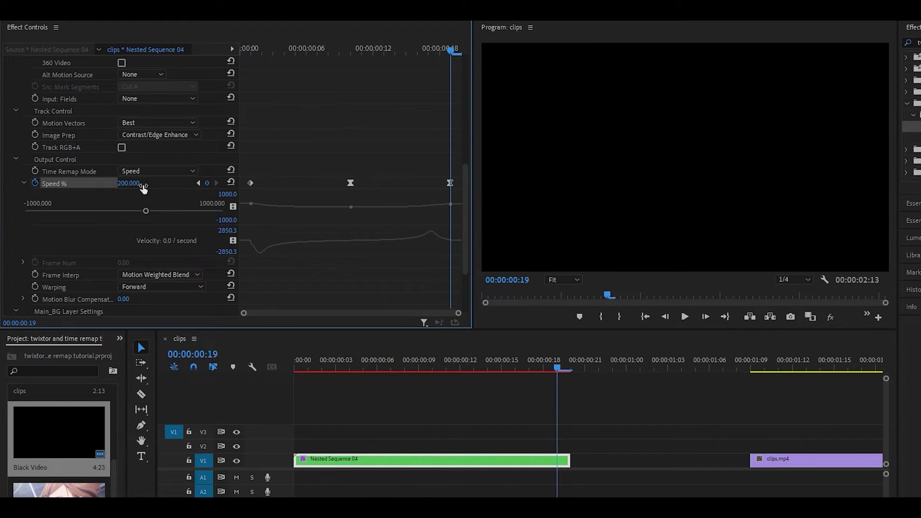
click(142, 185)
text(1)
key(Return)
Set the Speed % keyframe at 00:00:00:19 to 150 and preview the speed ramp from near the start
click(140, 185)
text(1)
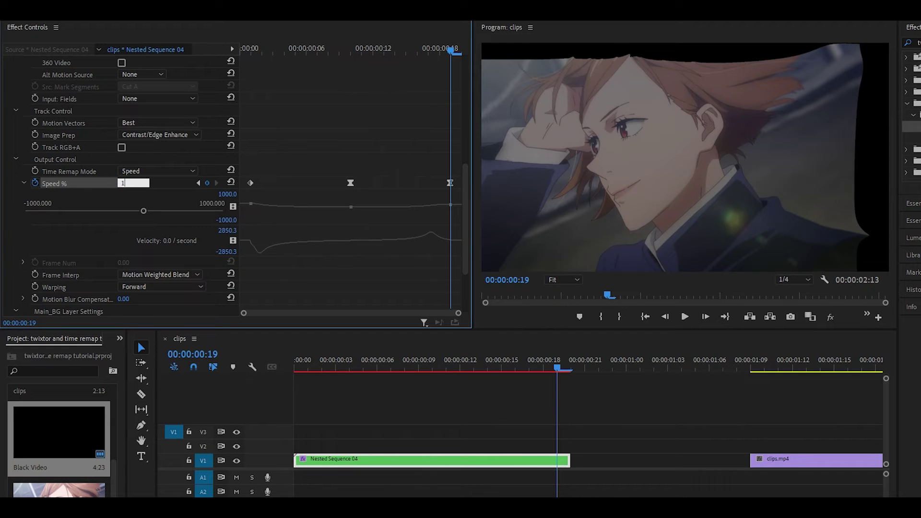
text(50)
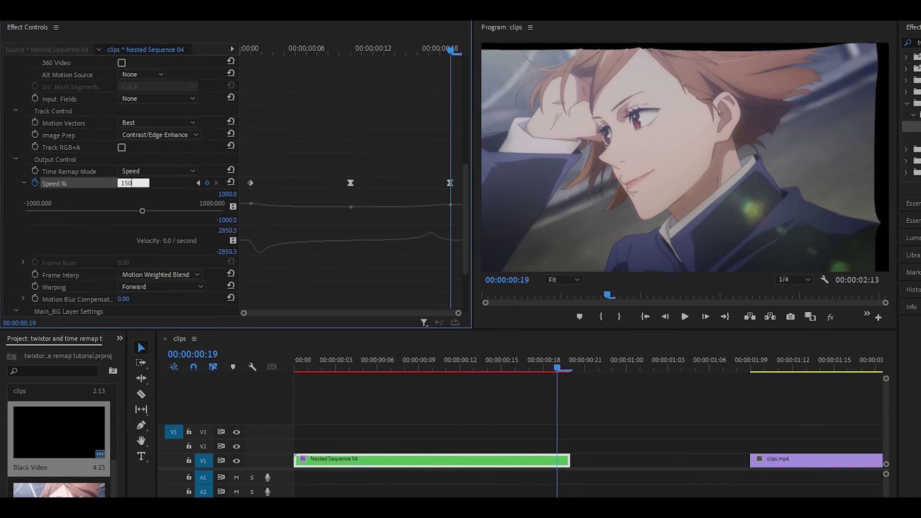
click(315, 361)
key(space)
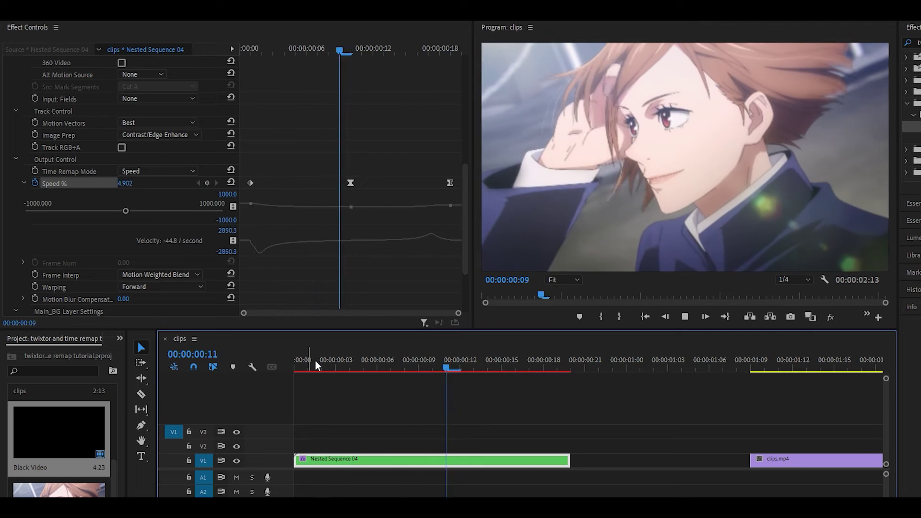
Preview the ramp and shorten the outgoing velocity handle of the first Speed % keyframe to steepen the initial slowdown
drag(316, 361, 225, 367)
key(space)
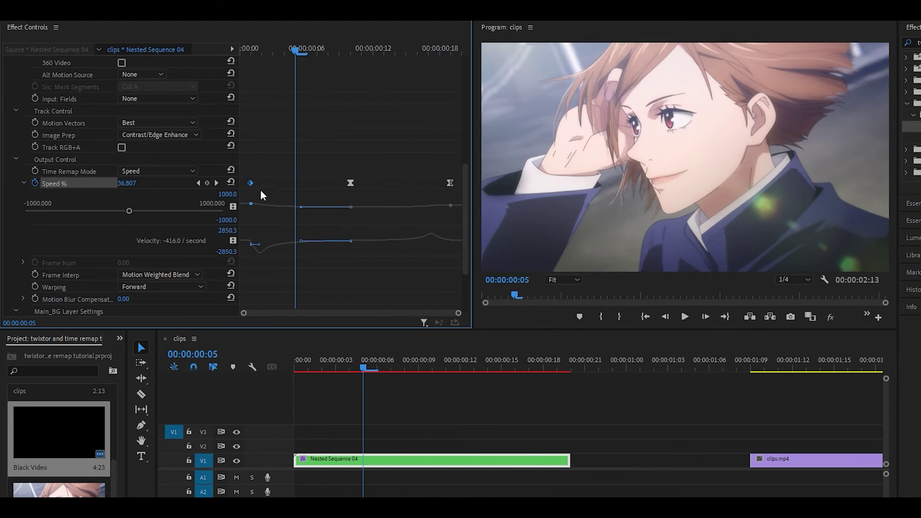
drag(256, 48, 285, 54)
drag(260, 245, 252, 248)
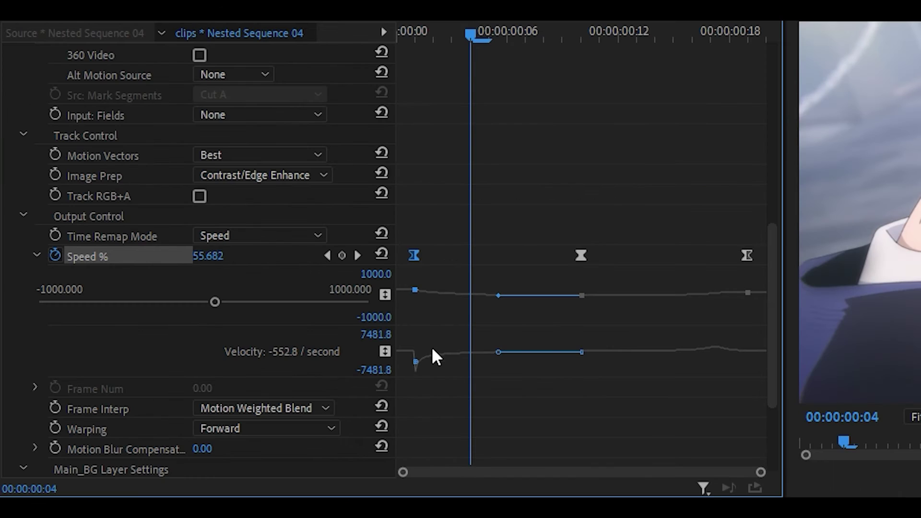
Pull the incoming velocity handle of the last Speed % keyframe up and close to the keyframe, and preview the ramp from the start
click(403, 370)
key(Left)
key(Left)
key(Left)
key(Left)
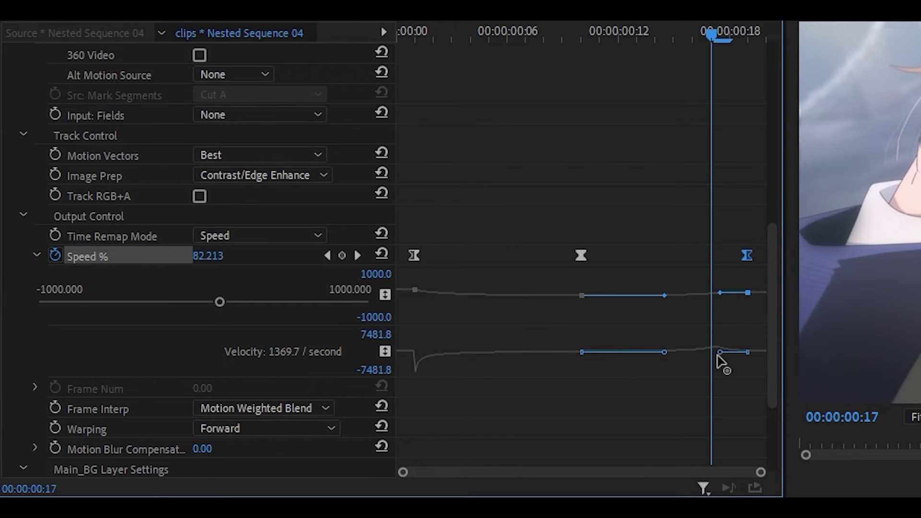
drag(718, 355, 744, 336)
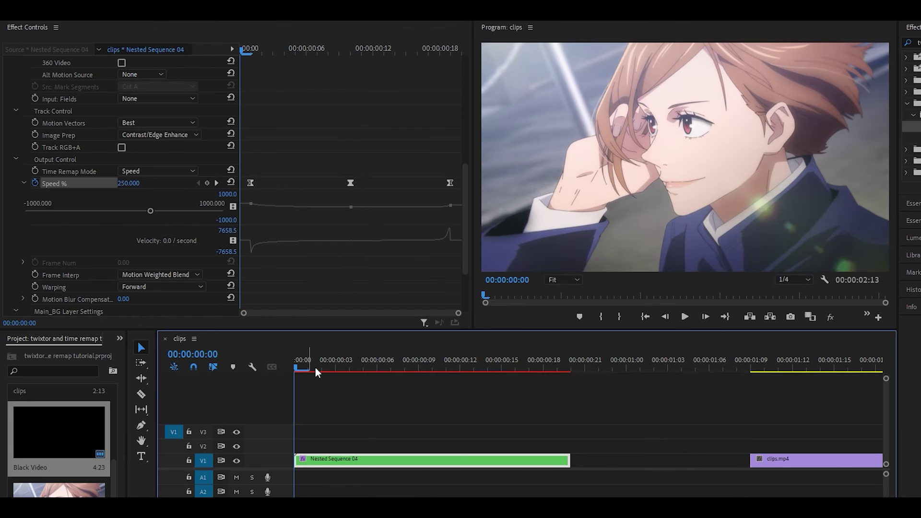
key(space)
drag(314, 366, 317, 365)
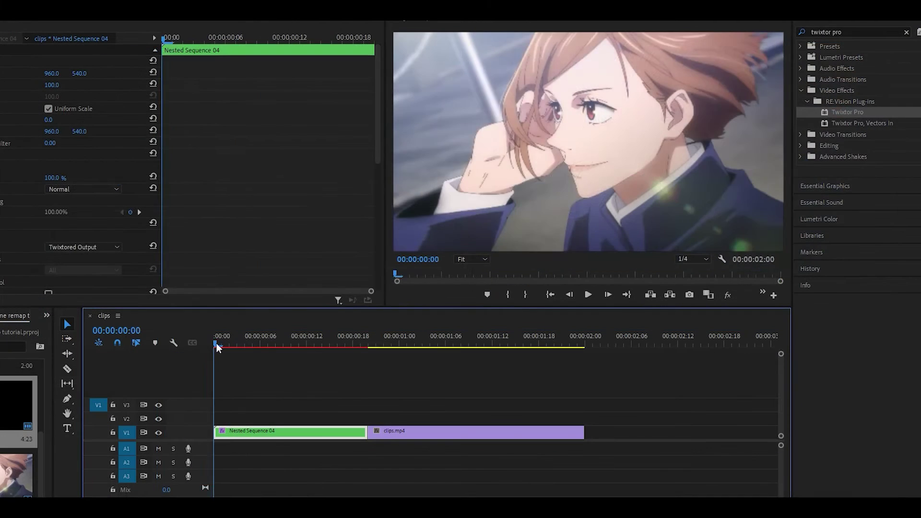
Cut the clips.mp4 footage after Nested Sequence 04 into short pieces with the Razor tool, including cuts at 00:00:01:00 and two frames further on
drag(216, 345, 374, 354)
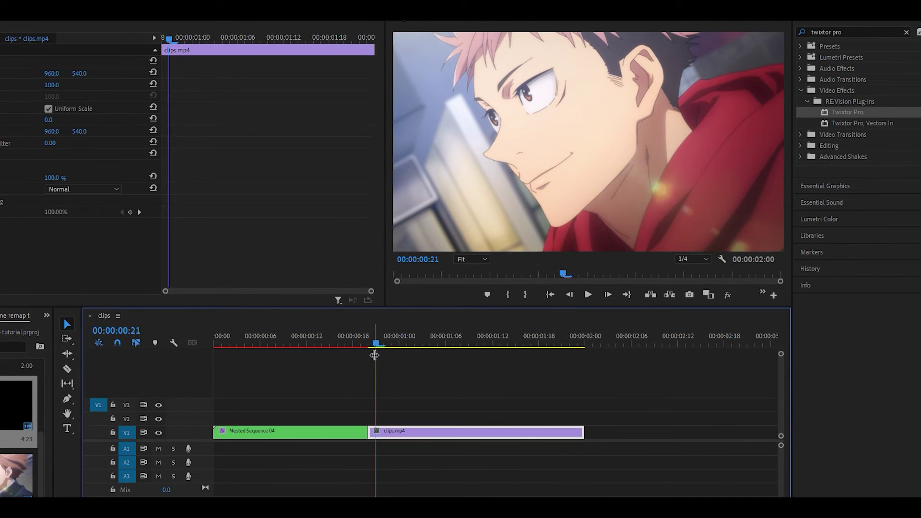
scroll(416, 389, up, 5)
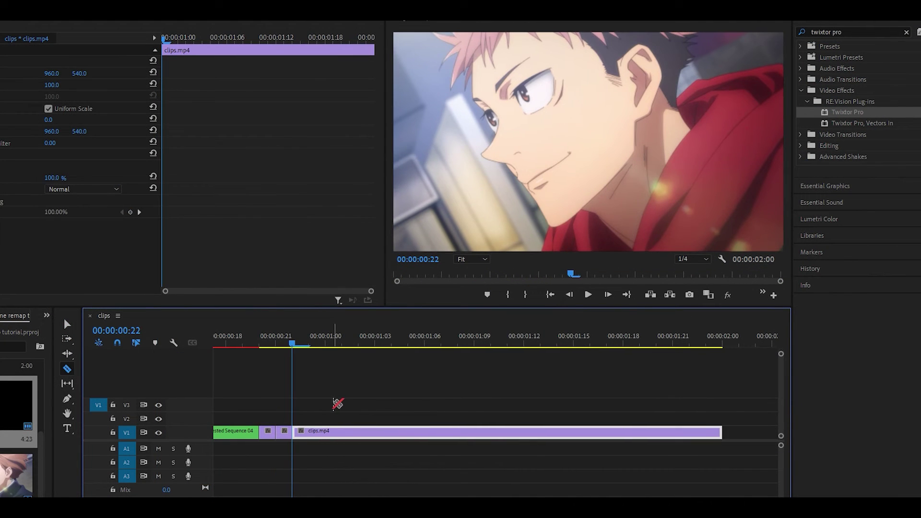
key(Right)
key(Right)
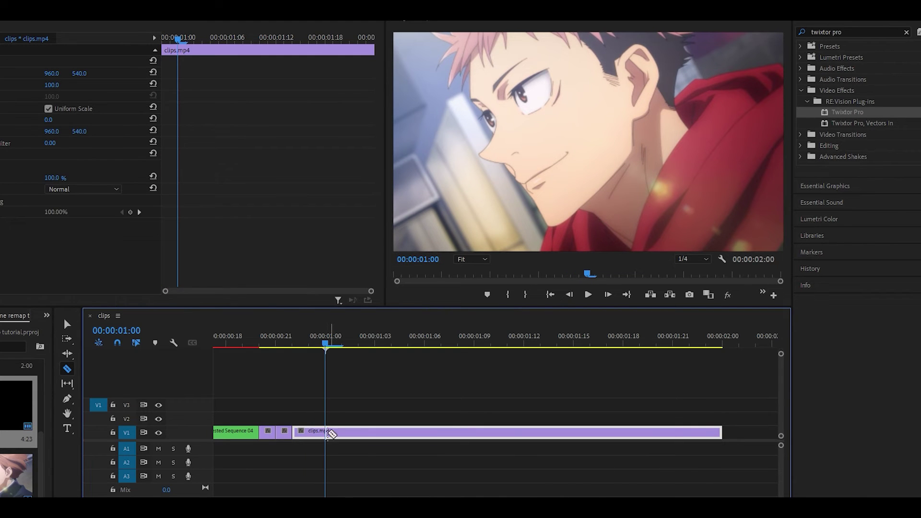
click(326, 431)
key(Right)
key(Right)
click(360, 432)
key(Right)
key(Right)
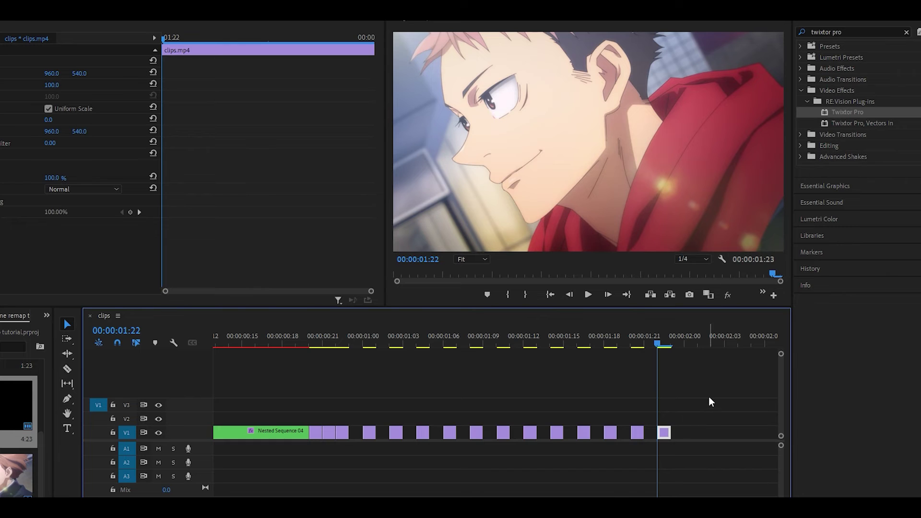
Close the gaps between all the remaining clips.mp4 pieces and nest them into one sequence
drag(711, 401, 309, 434)
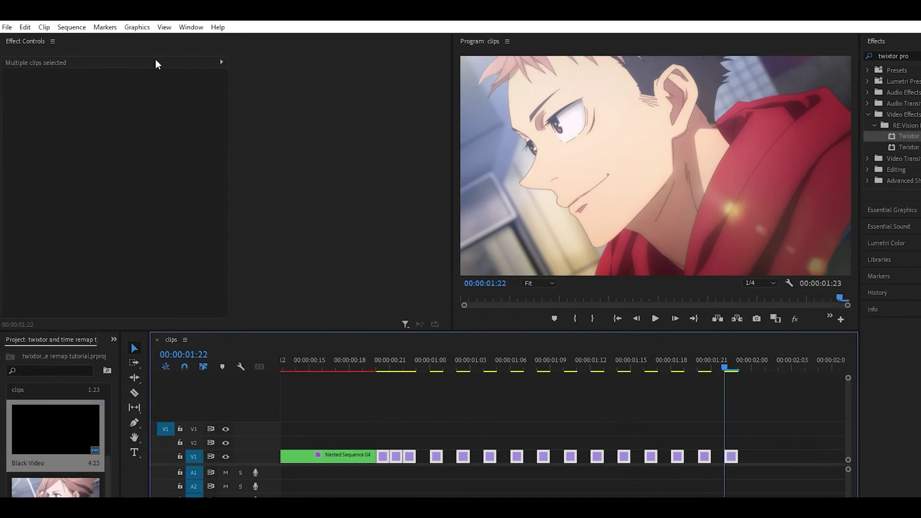
click(71, 27)
click(92, 320)
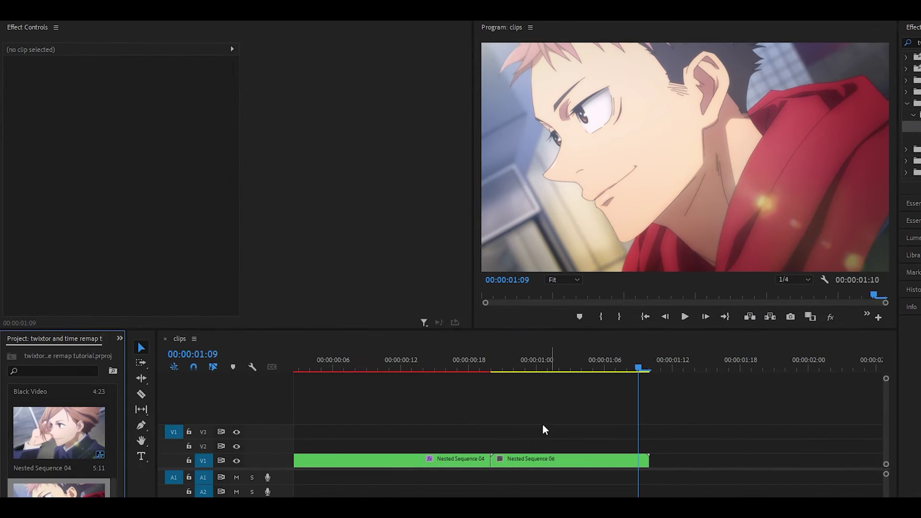
Copy the Twixtor Pro effect from Nested Sequence 04 onto Nested Sequence 06
click(502, 370)
click(435, 462)
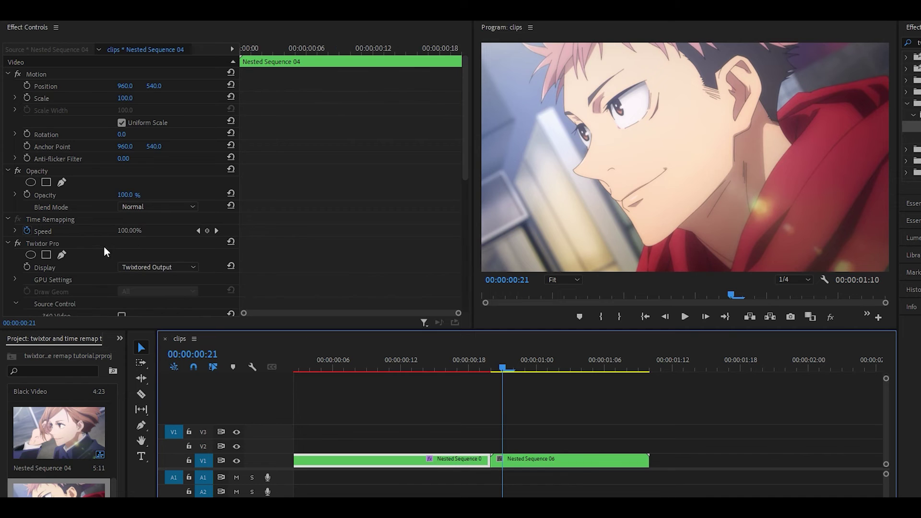
right_click(72, 243)
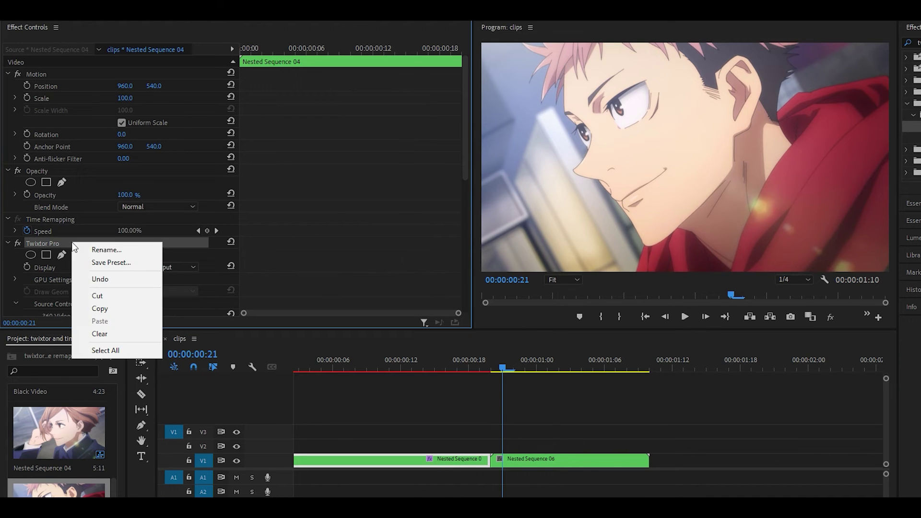
click(102, 309)
click(520, 458)
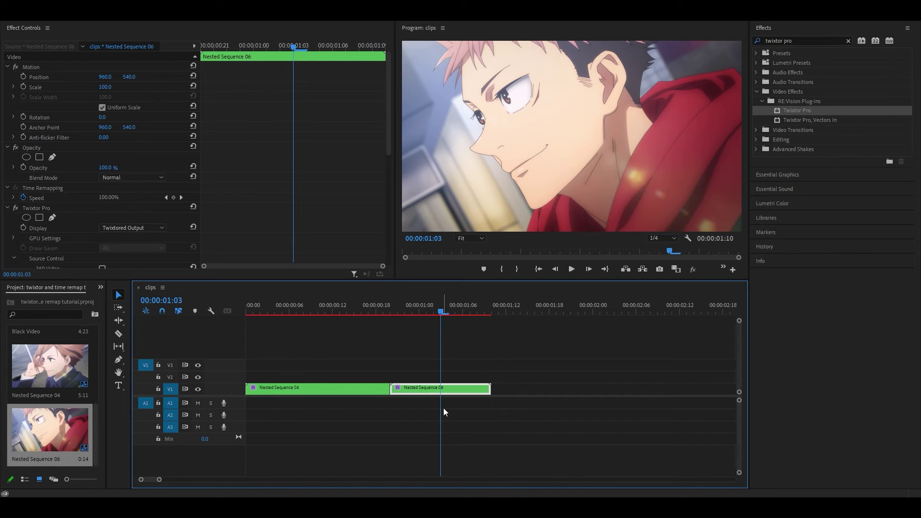
Open Nested Sequence 06 and append the Black Video clip after its last frame
double_click(429, 389)
double_click(428, 390)
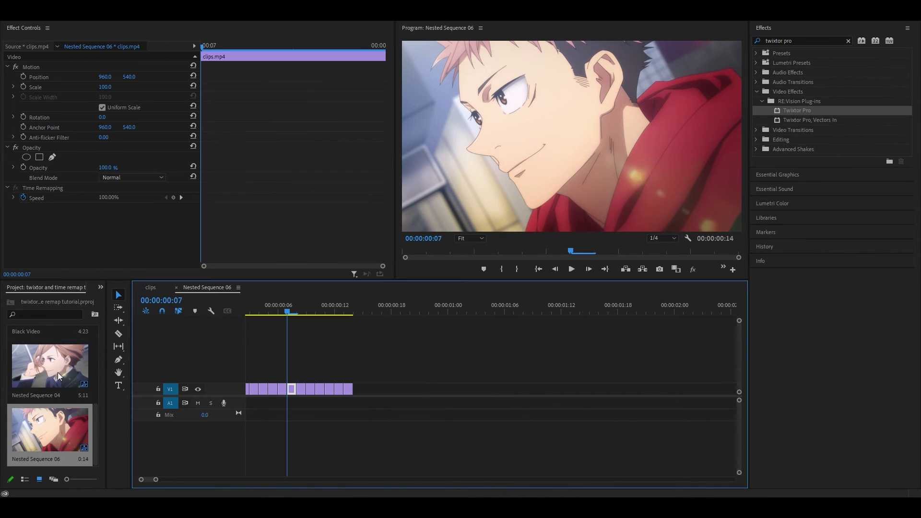
scroll(50, 384, up, 2)
drag(50, 367, 355, 342)
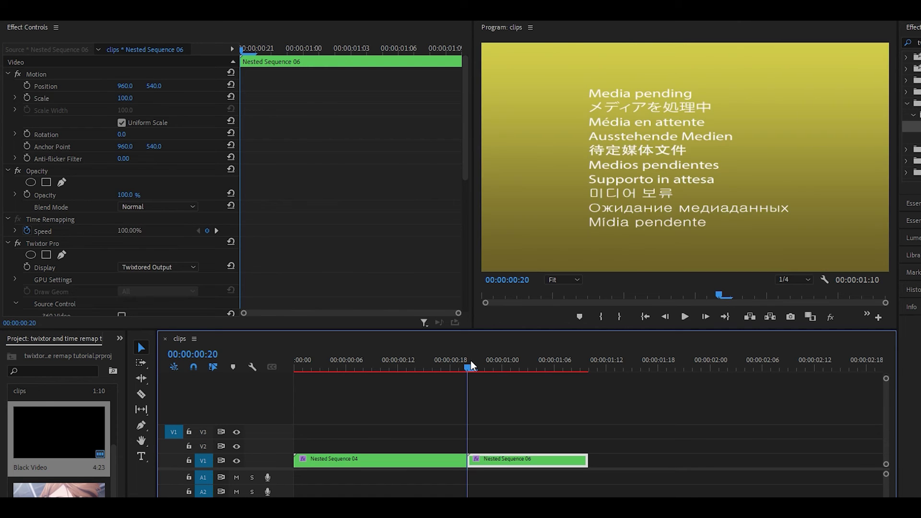
Extend Nested Sequence 06 in the clips sequence to 00:00:01:16 and preview the transition between both nested sequences
key(space)
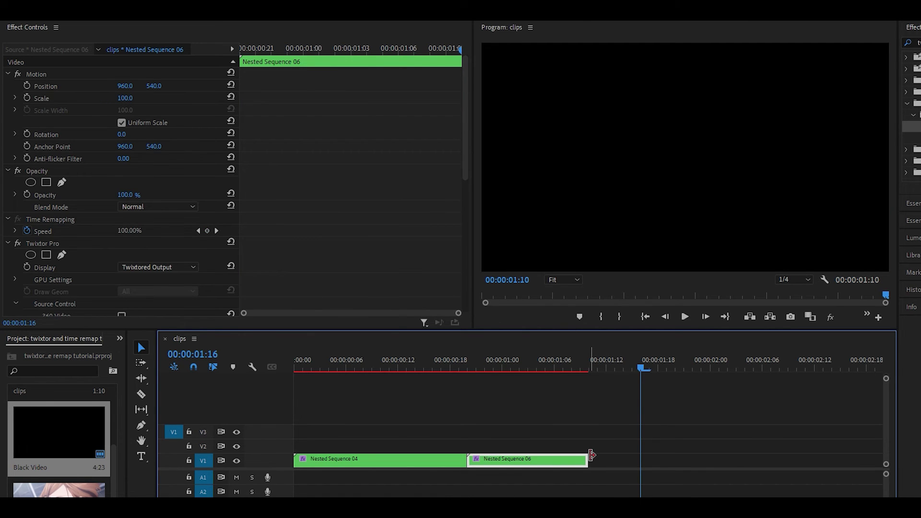
drag(589, 460, 640, 460)
click(310, 362)
key(space)
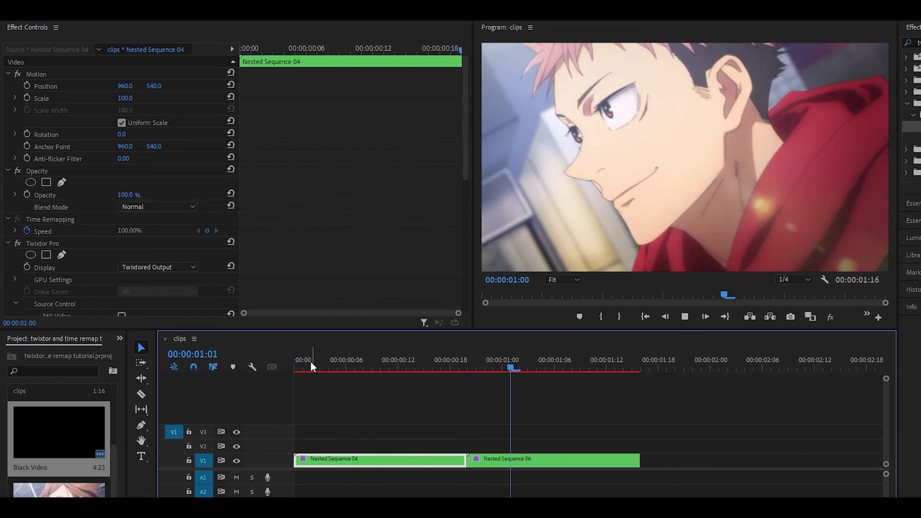
click(318, 359)
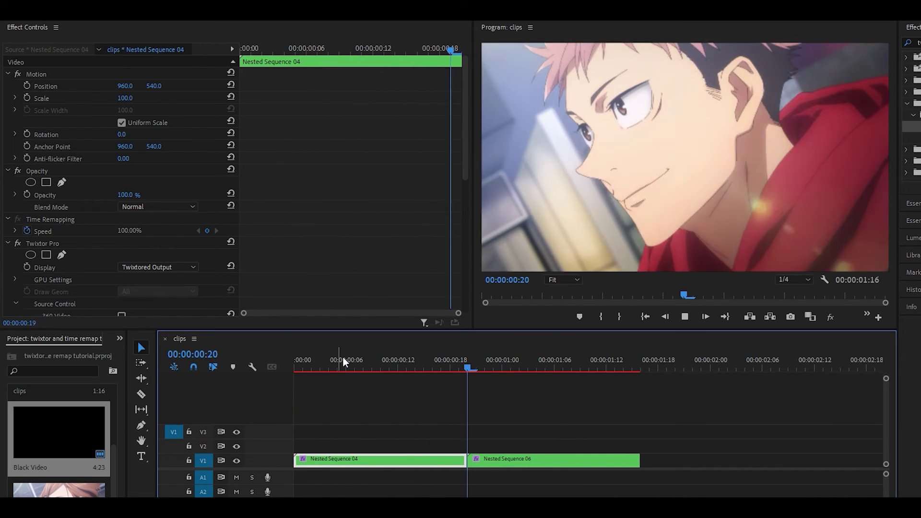
click(397, 366)
drag(402, 364, 451, 373)
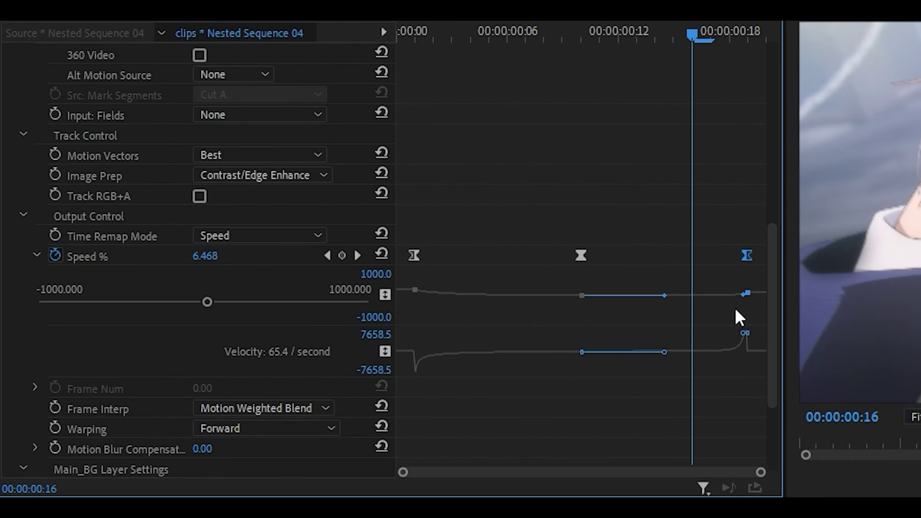
Lower the incoming velocity handle of Nested Sequence 04's last Speed % keyframe and preview the sequence from the start
drag(745, 333, 745, 353)
click(319, 367)
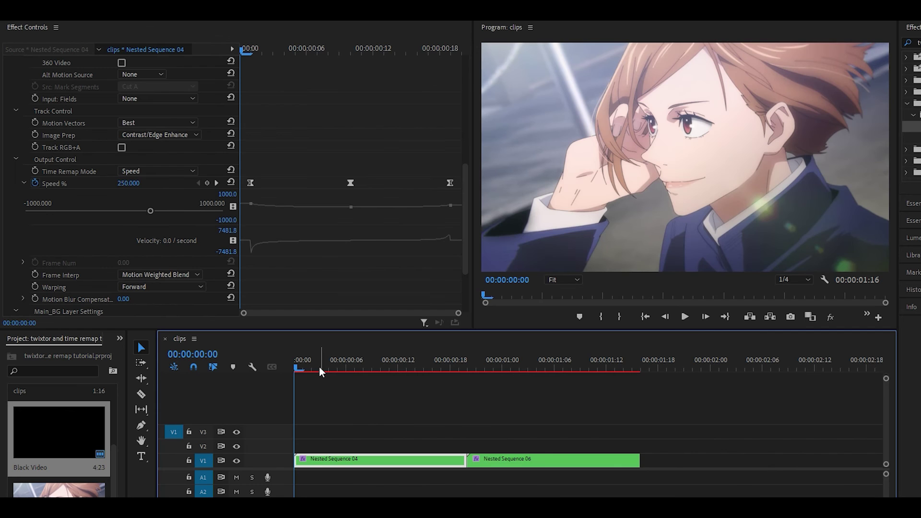
key(space)
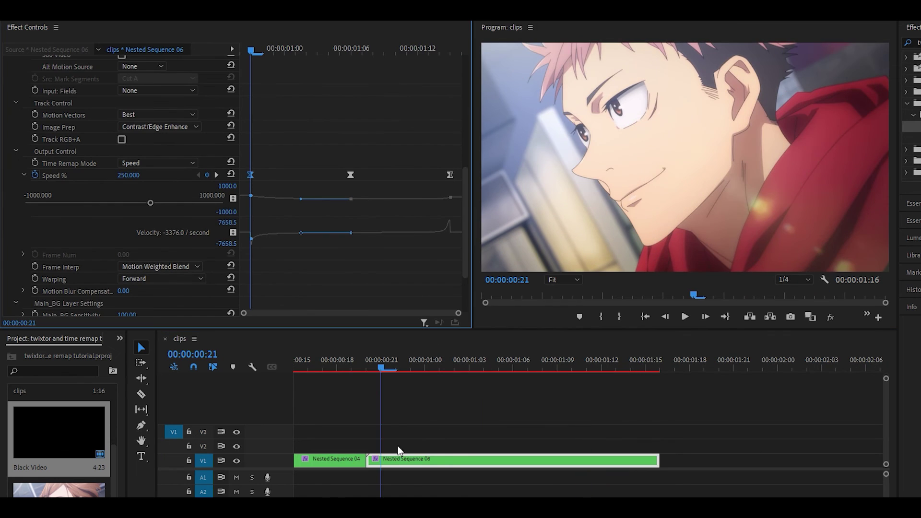
Raise the outgoing velocity handle of Nested Sequence 06's first Speed % keyframe to soften its initial slowdown
scroll(484, 460, up, 2)
scroll(475, 449, down, 3)
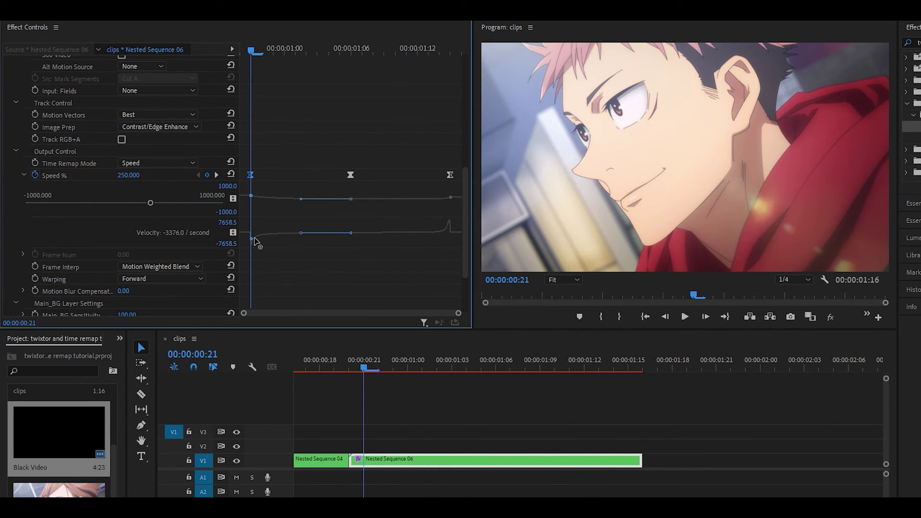
drag(254, 239, 254, 234)
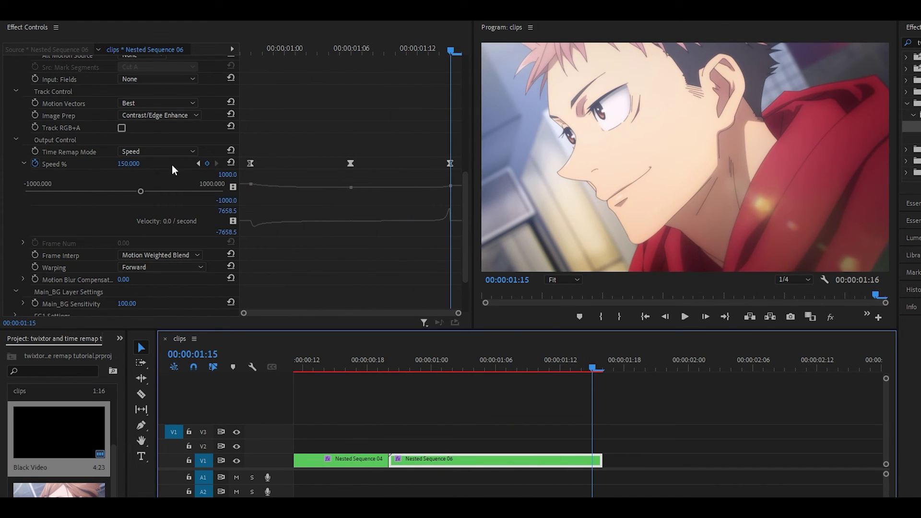
Try Speed % values of 300 and 400 on Nested Sequence 06's last keyframe at 00:00:01:15
click(133, 164)
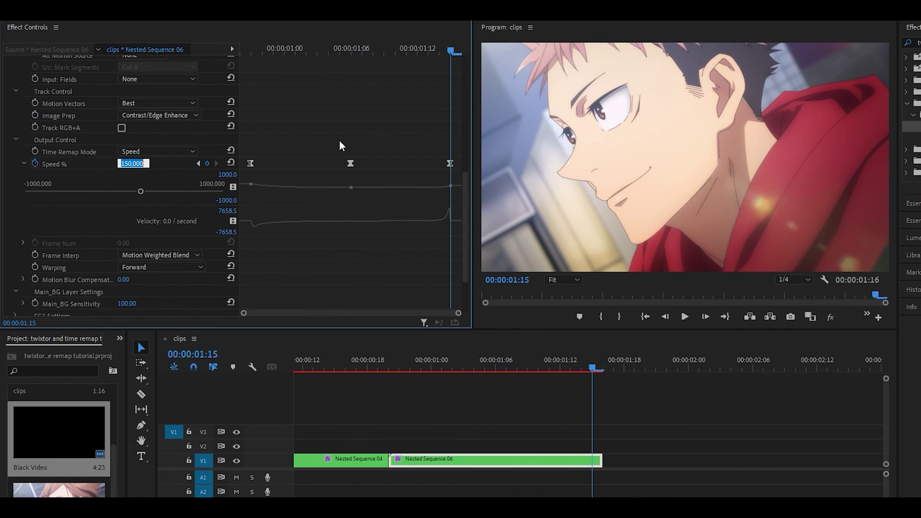
text(300)
key(Return)
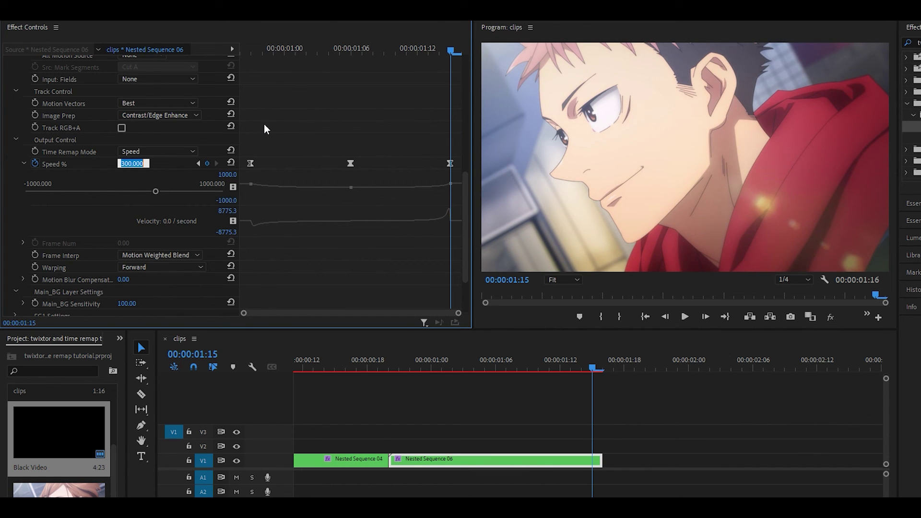
text(400)
key(Return)
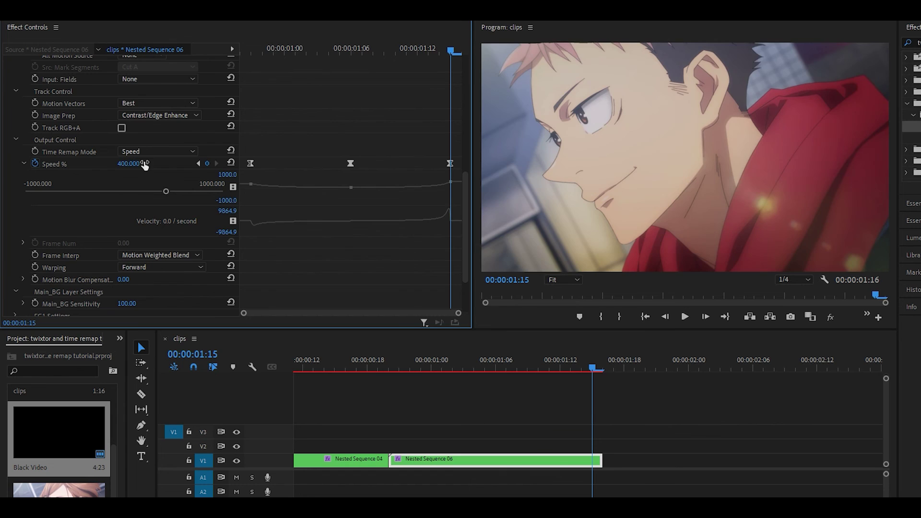
Set Nested Sequence 06's Speed % keyframe at 00:00:01:15 to 375 and save the project
click(144, 163)
text(375)
key(Return)
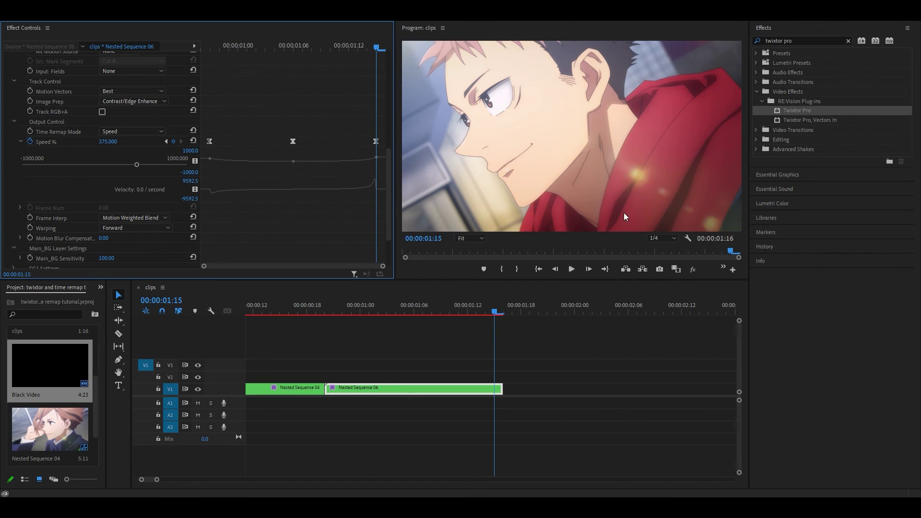
key(ctrl+s)
Preview the speed ramps across both nested sequences in the clips timeline
scroll(375, 341, down, 2)
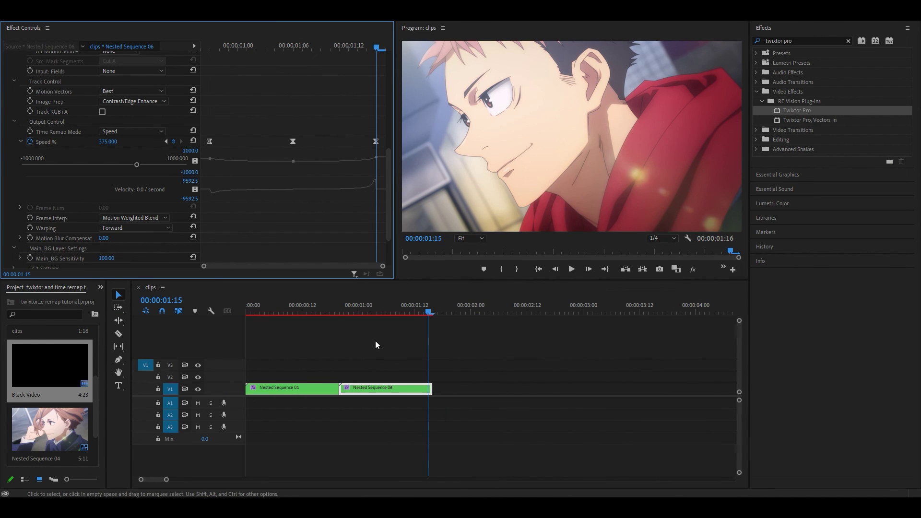
click(293, 311)
key(space)
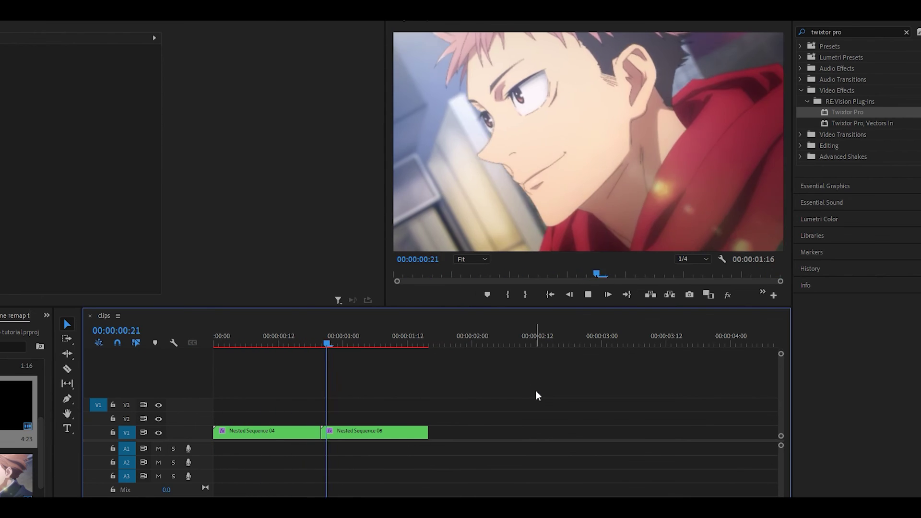